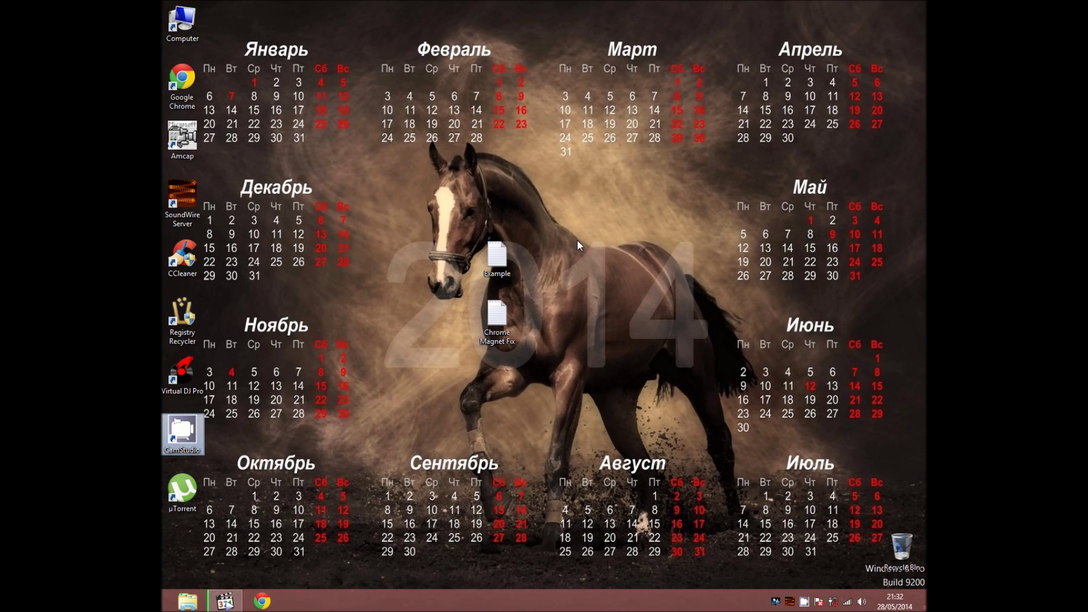
right_click(544, 259)
left_click(566, 293)
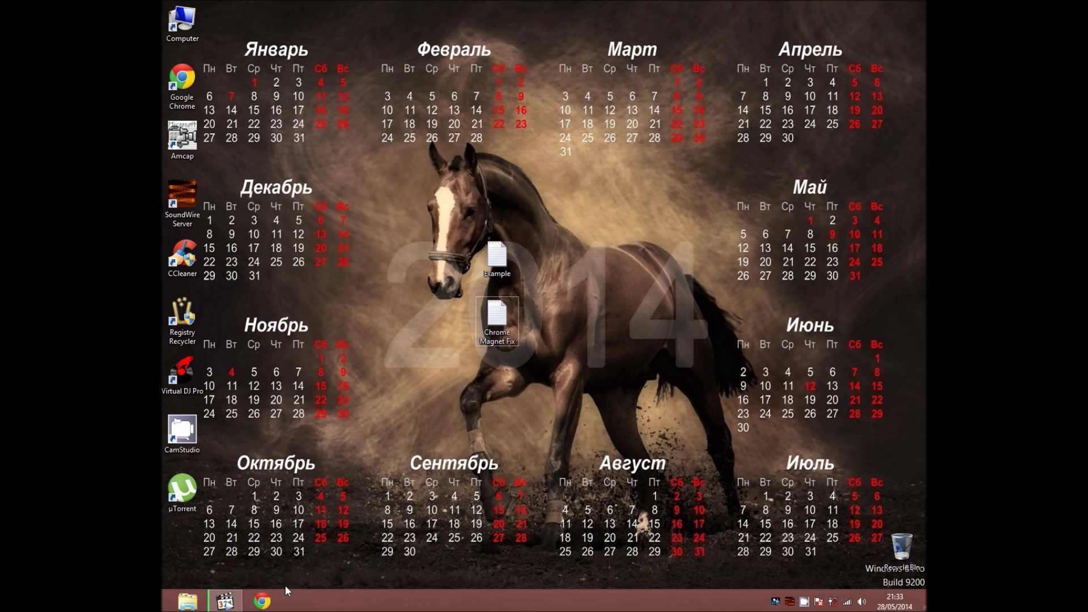
Step: Copy the torrent page URL from the Example text file on the desktop and close the file
left_click(497, 269)
left_click(497, 269)
left_click(507, 253)
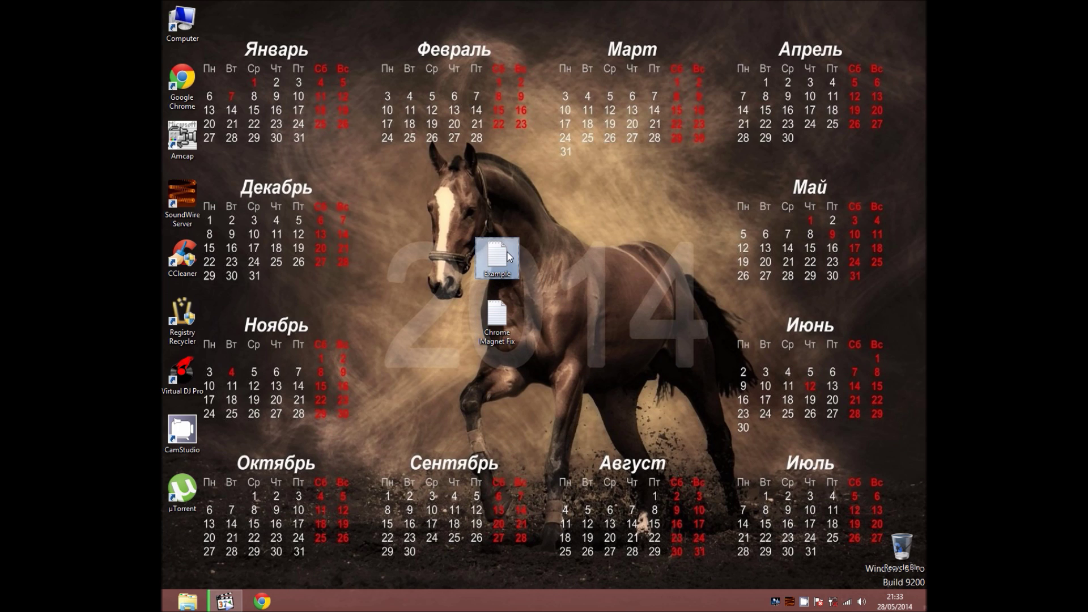
double_click(513, 265)
left_click_drag(727, 115, 215, 108)
key("ctrl+c")
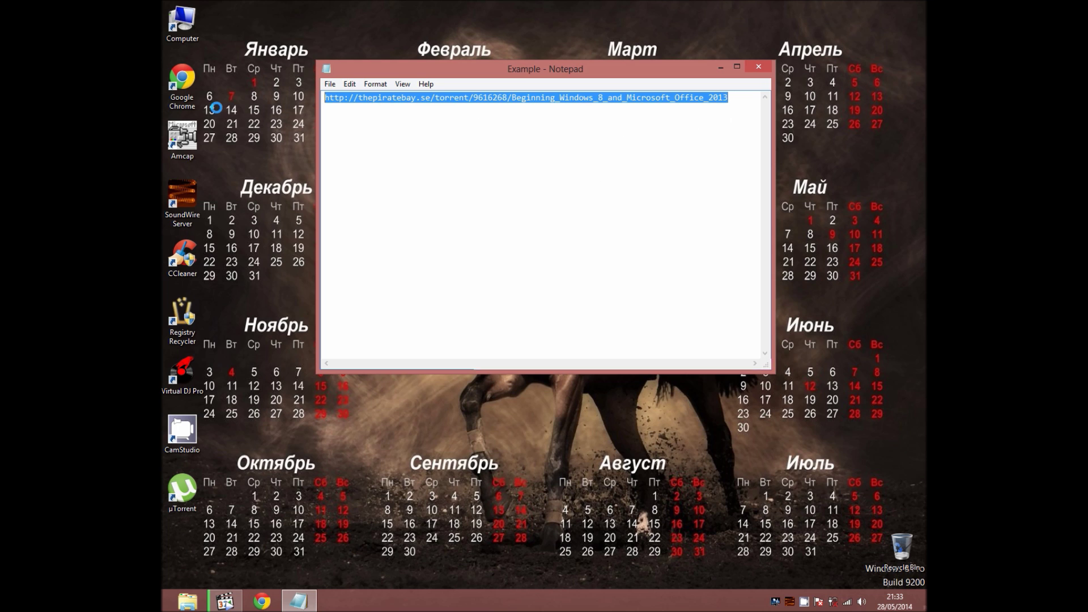
left_click(763, 68)
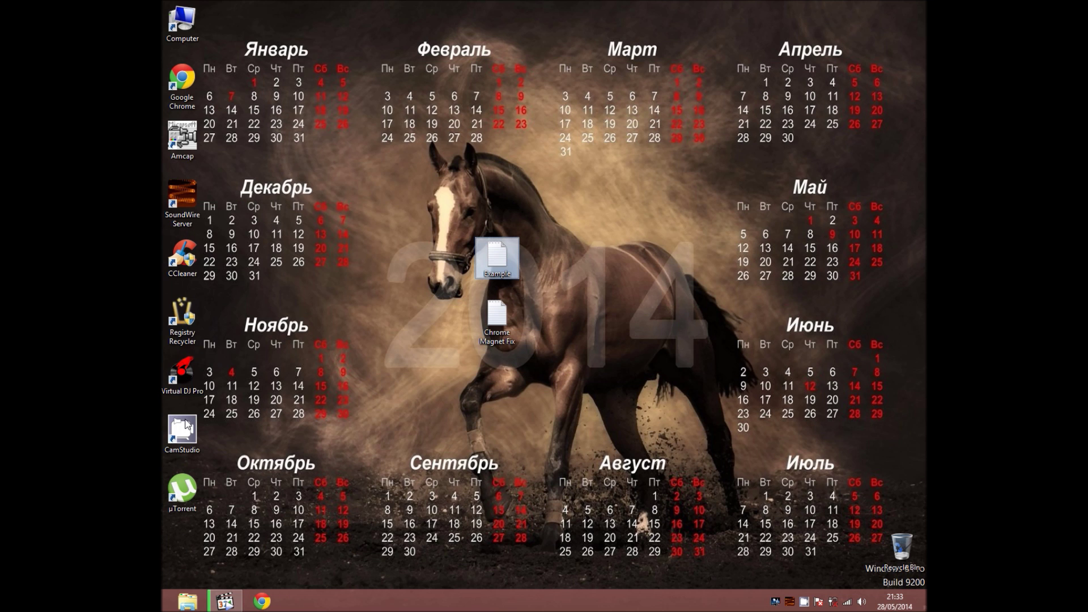
left_click(187, 601)
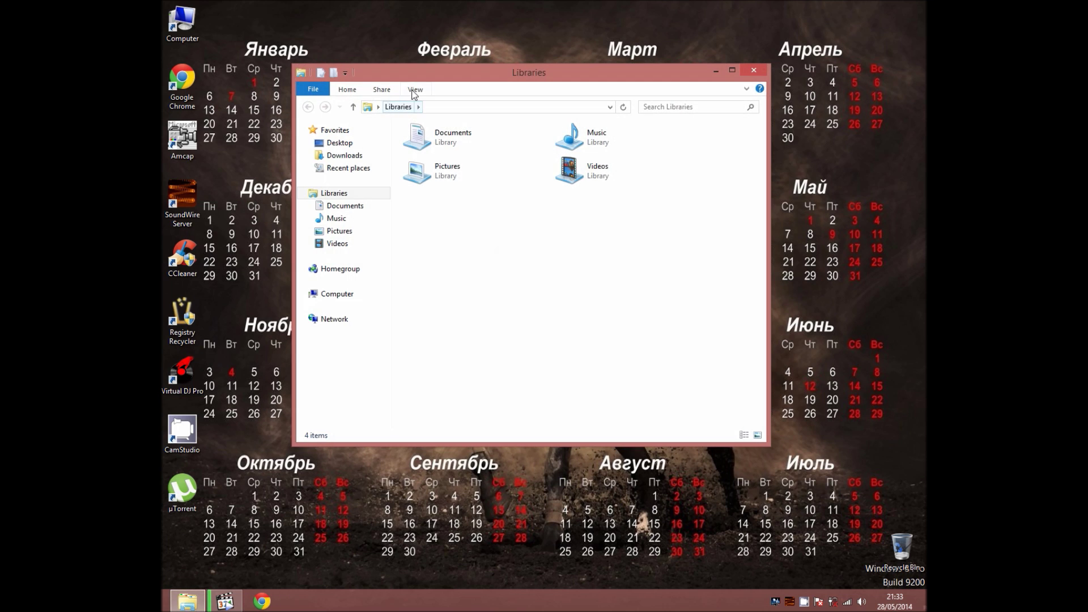
left_click(415, 89)
left_click(754, 70)
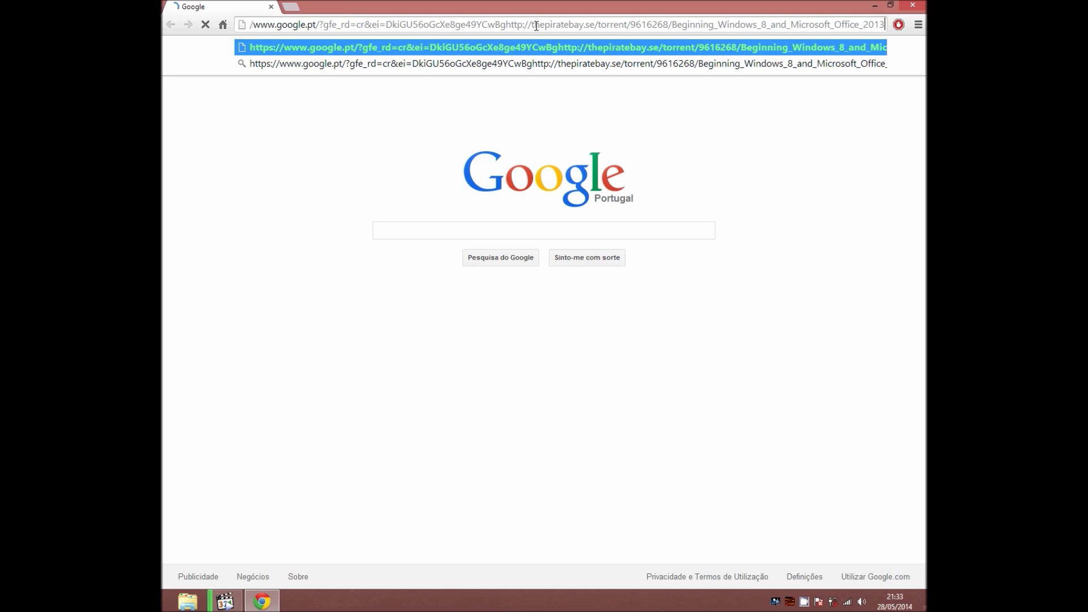
Step: Load the copied torrent page URL in Chrome and decline the page translation
key("ctrl+a")
key("ctrl+v")
key("Return")
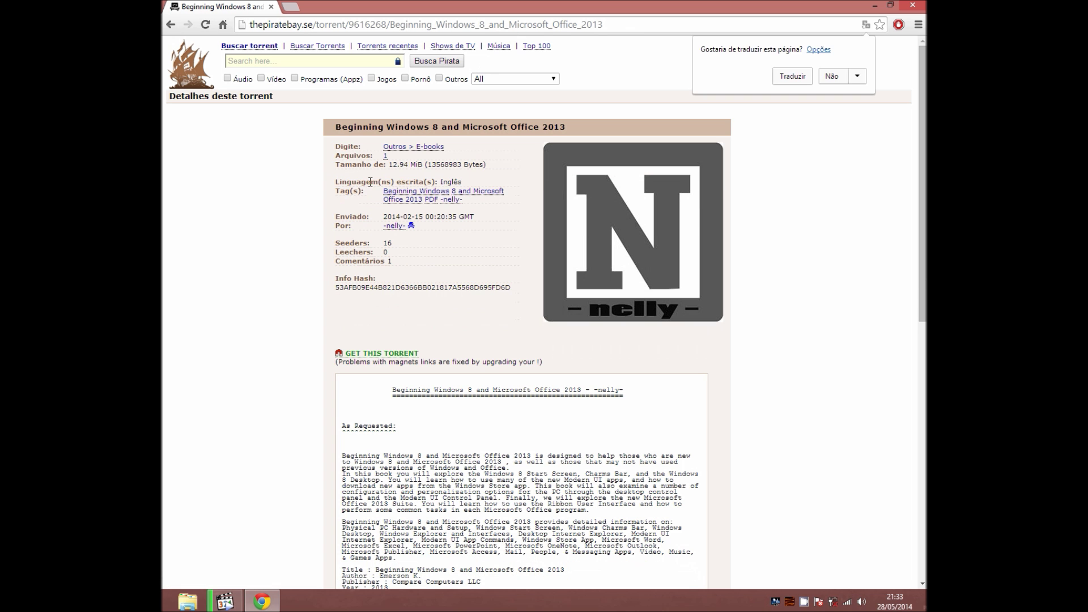
left_click(833, 77)
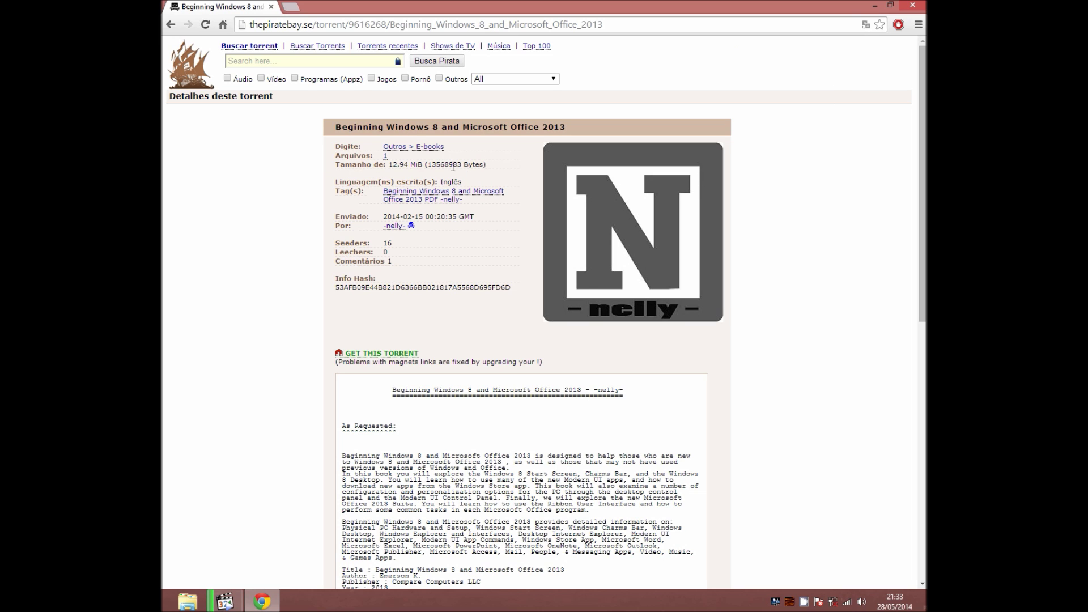
Step: Examine the torrent page's title and its GET THIS TORRENT magnet links, and close the browser
scroll(447, 165, "down", 2)
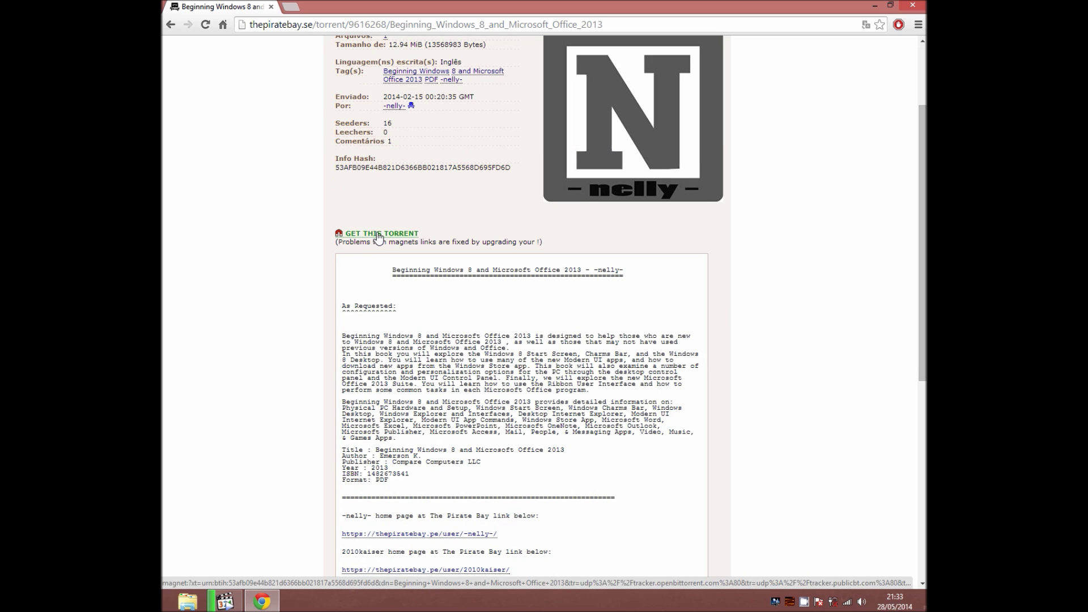
scroll(377, 244, "down", 5)
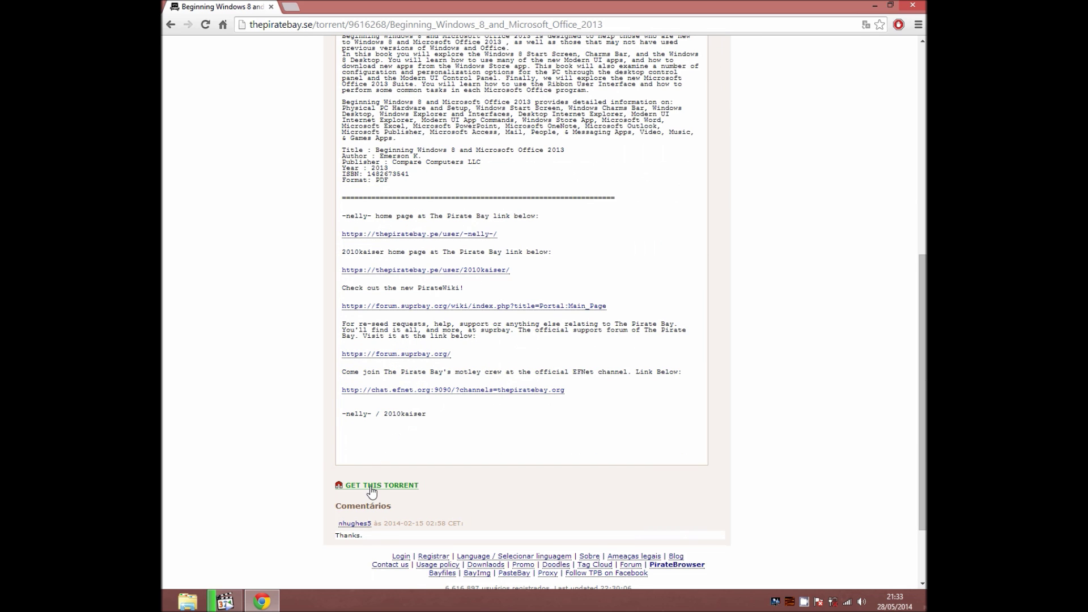
scroll(263, 331, "up", 7)
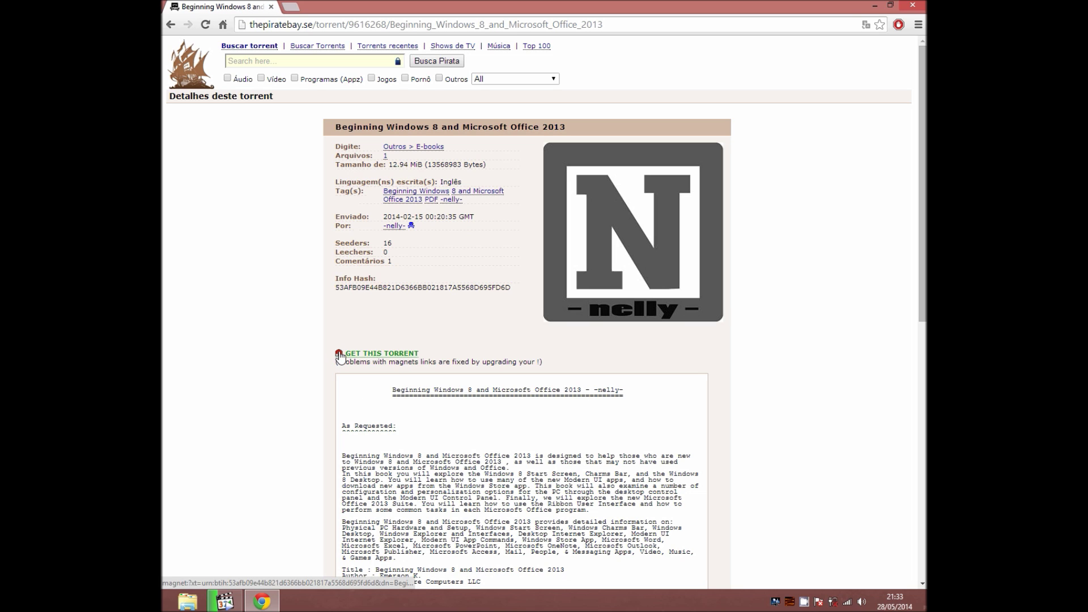
left_click_drag(394, 129, 489, 129)
left_click(493, 127)
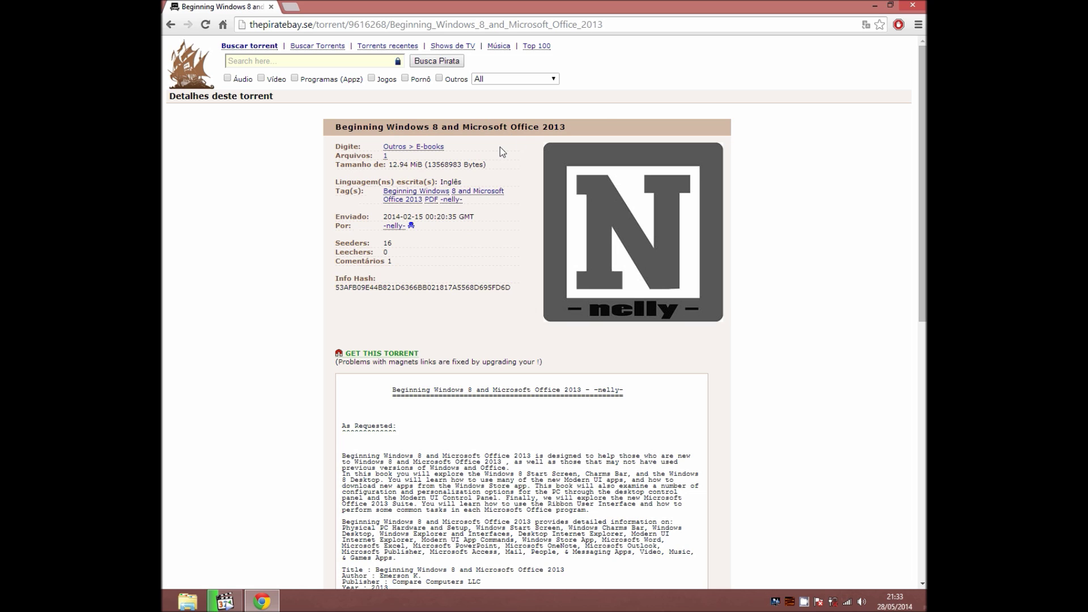
left_click_drag(595, 131, 397, 125)
left_click(448, 136)
left_click(912, 5)
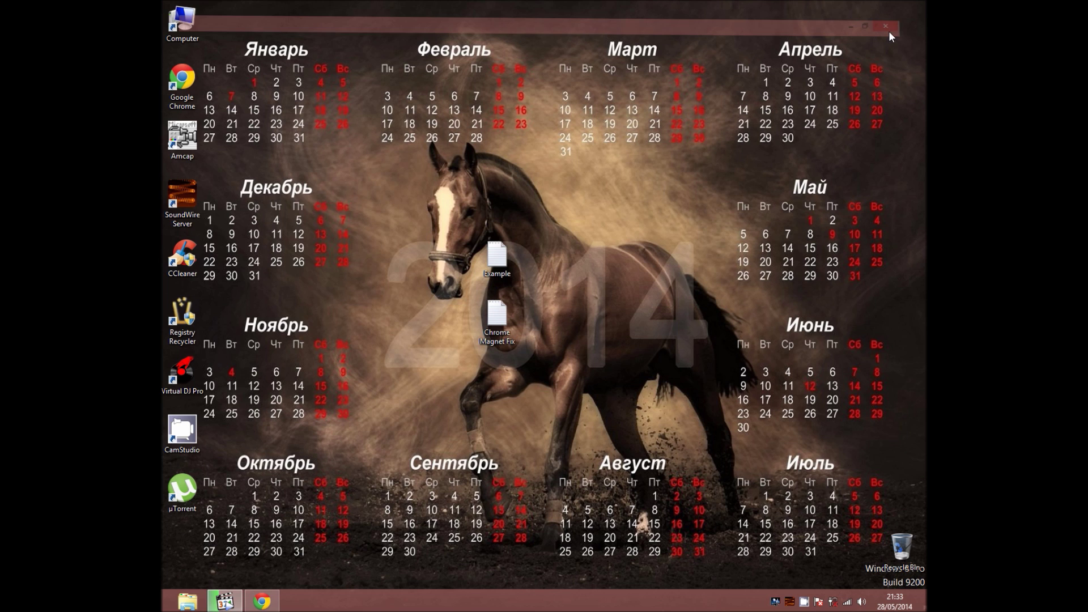
right_click(415, 366)
left_click(439, 399)
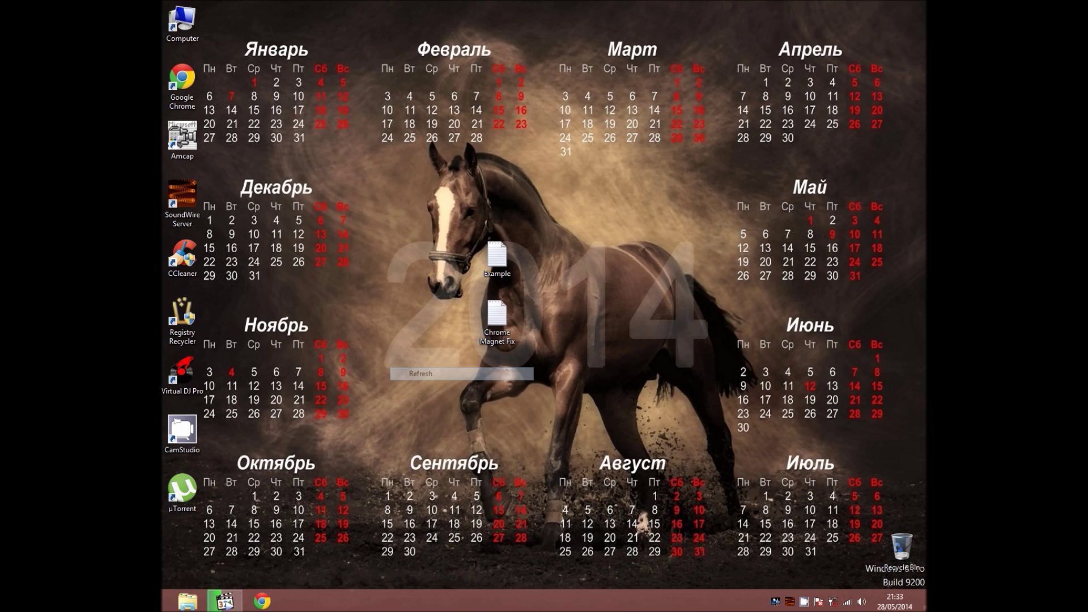
right_click(424, 607)
left_click(318, 469)
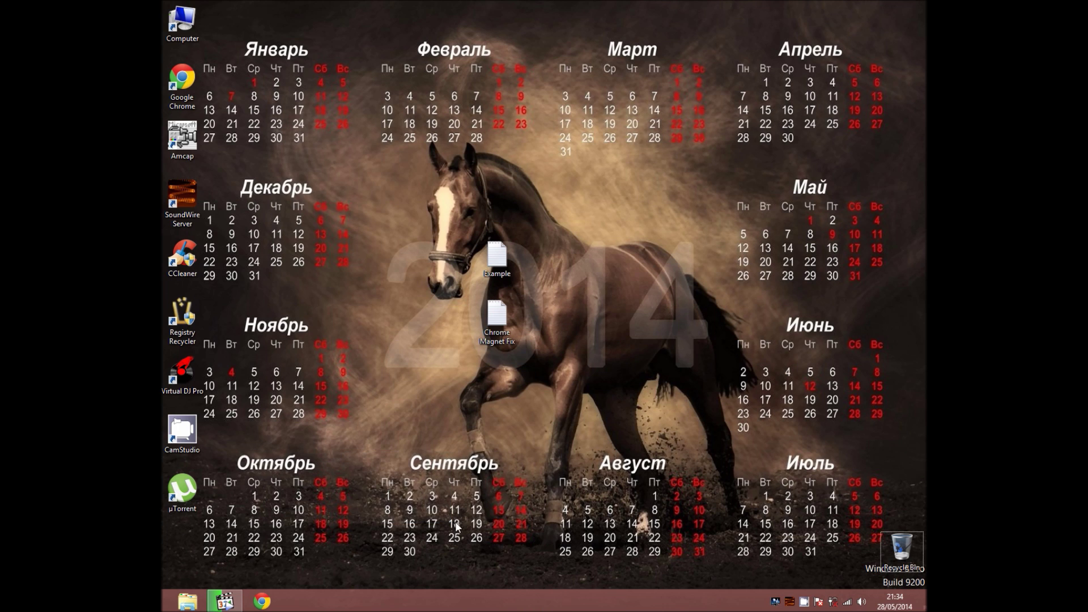
right_click(351, 284)
left_click(407, 324)
right_click(369, 371)
left_click(407, 405)
right_click(381, 393)
left_click(413, 426)
Step: Open the folder and search options from the Computer view in File Explorer
left_click(187, 601)
left_click(337, 294)
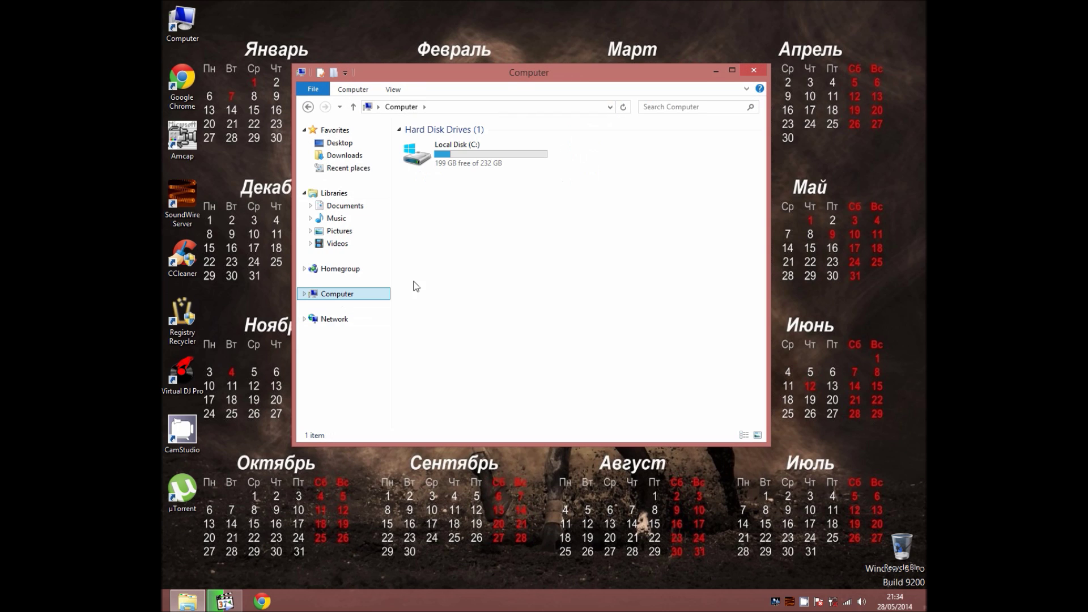
left_click_drag(503, 78, 497, 138)
left_click(385, 150)
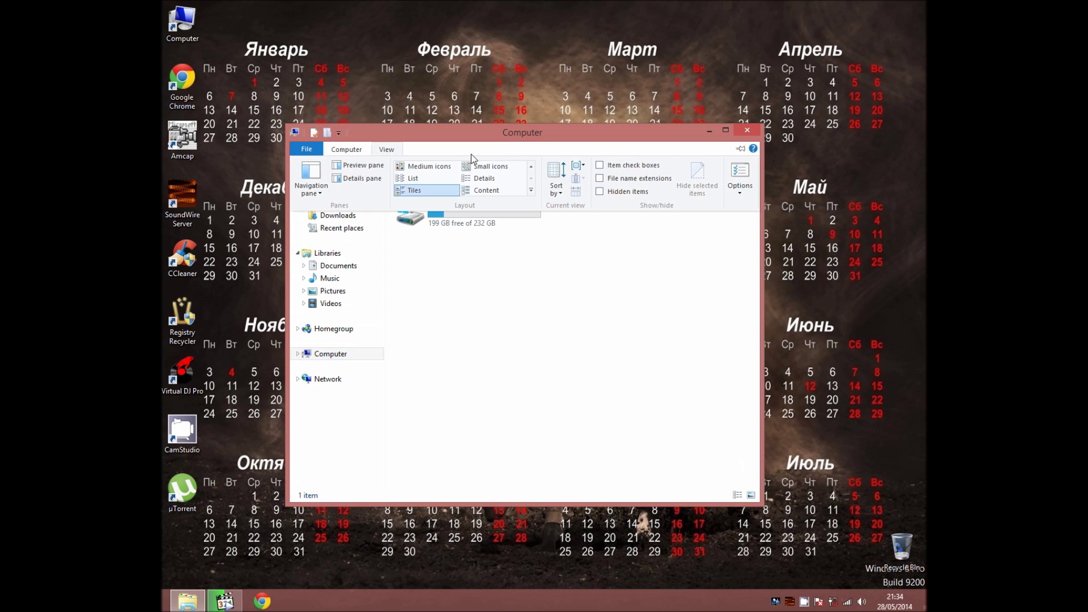
left_click(739, 191)
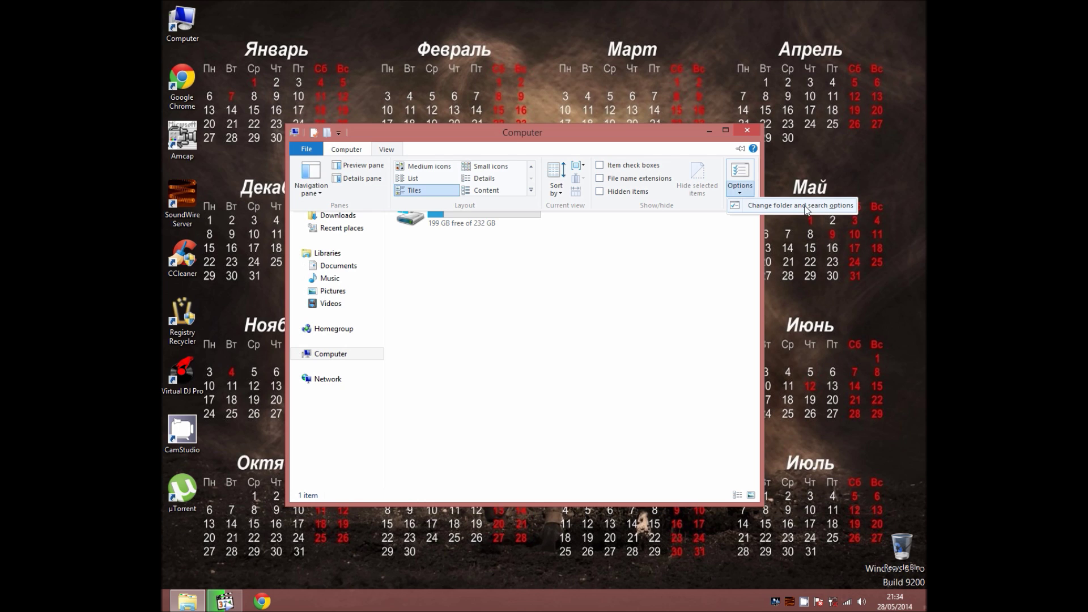
left_click(768, 206)
left_click_drag(425, 186, 562, 173)
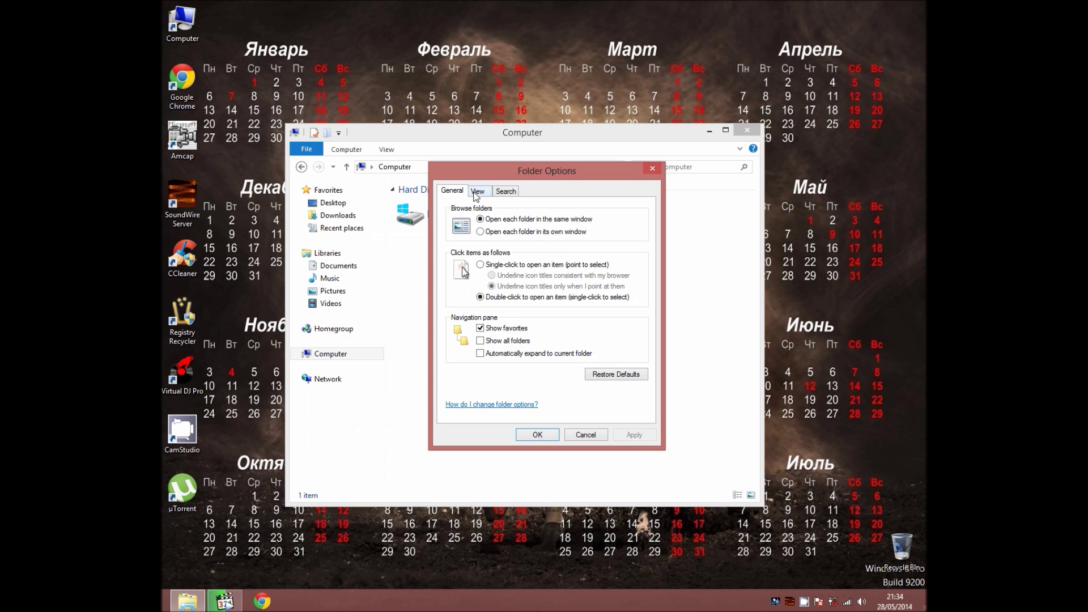
Step: Enable "Show hidden files, folders, and drives" in the advanced view settings and accept the folder options
left_click(478, 190)
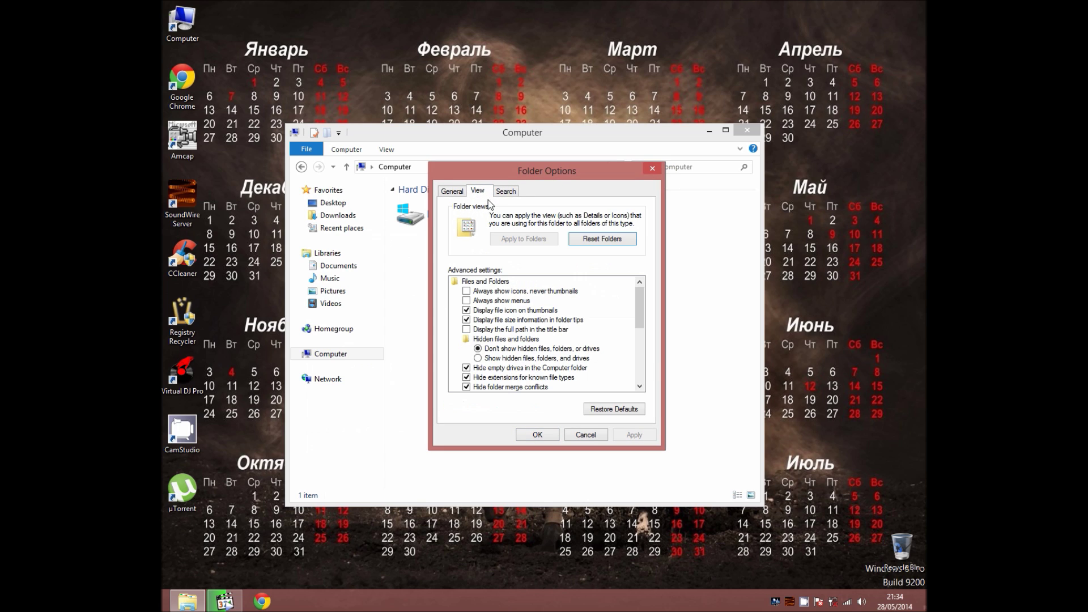
left_click(529, 339)
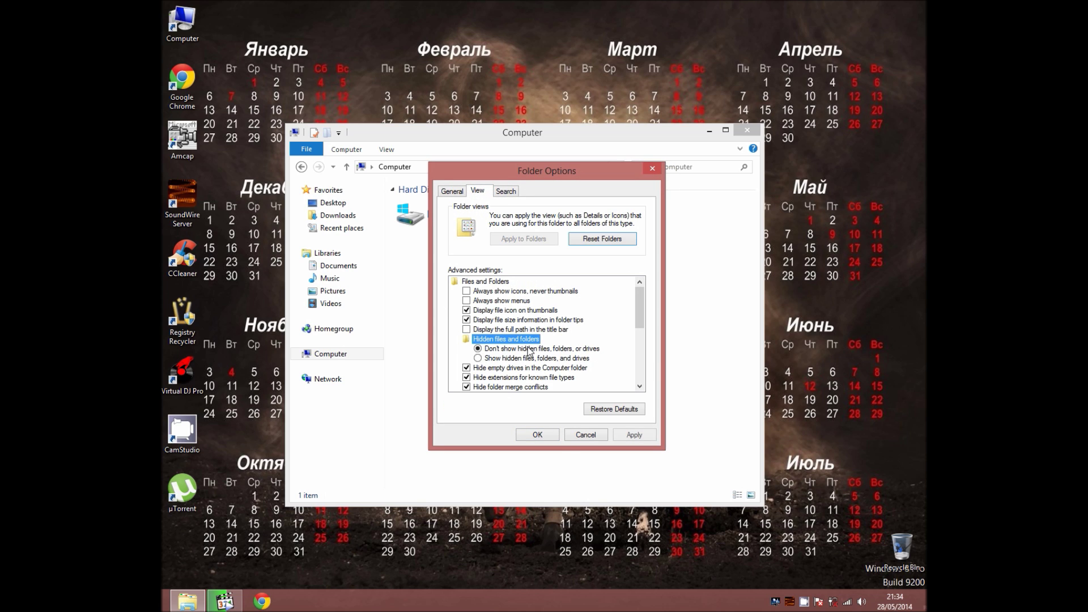
left_click(477, 359)
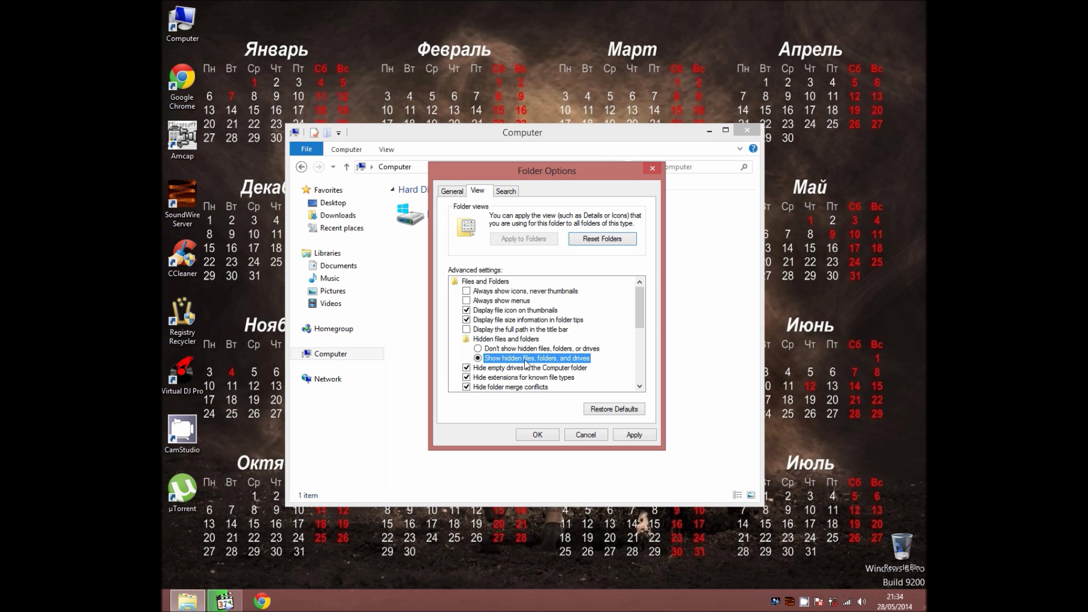
left_click(537, 435)
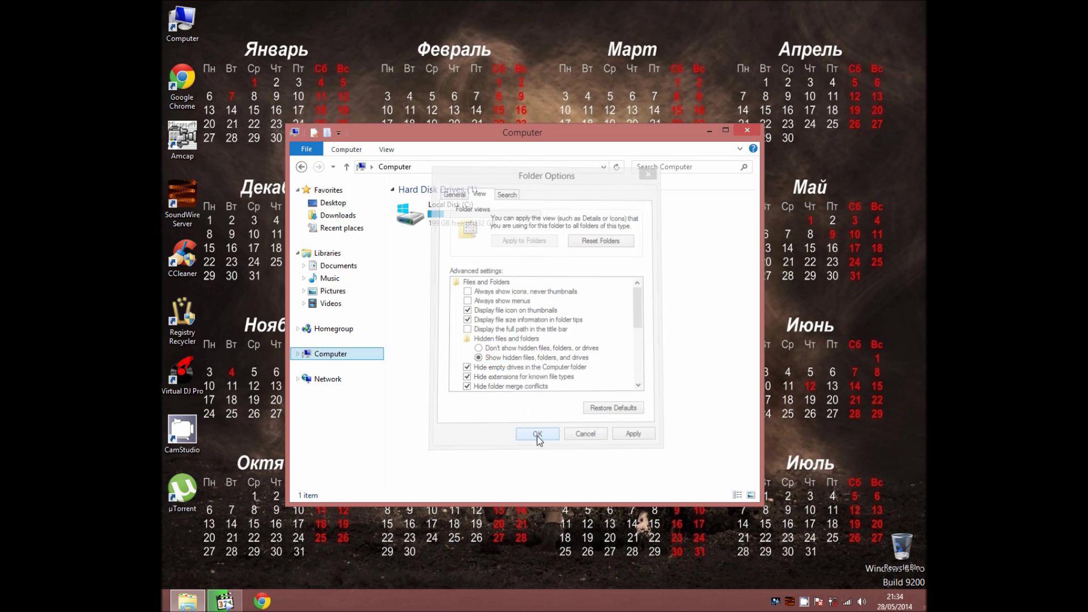
Step: Open the personal user profile folder under Users on Local Disk (C:)
double_click(446, 222)
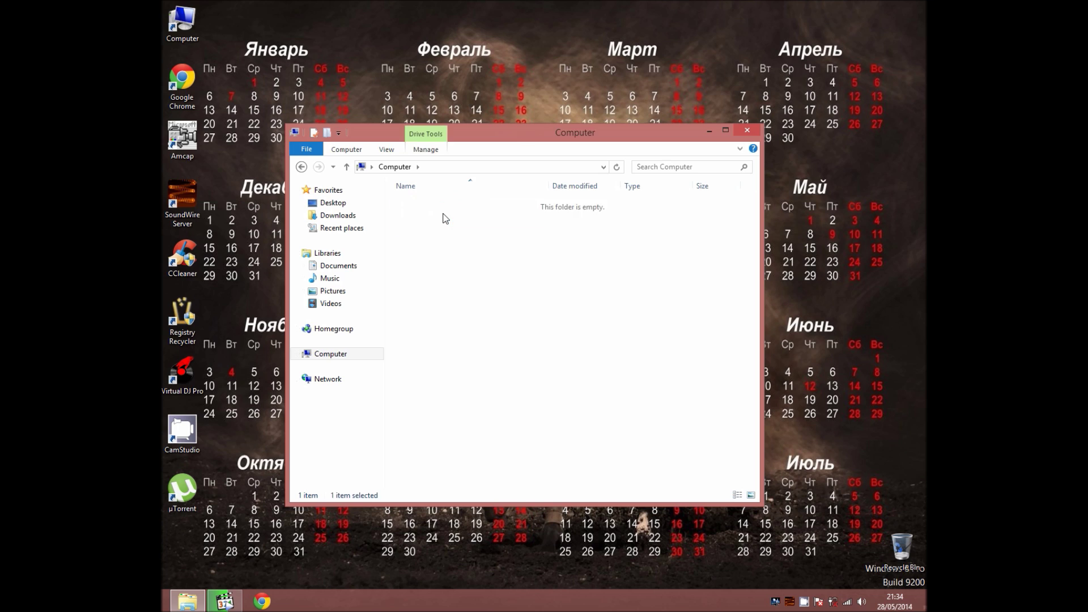
double_click(418, 266)
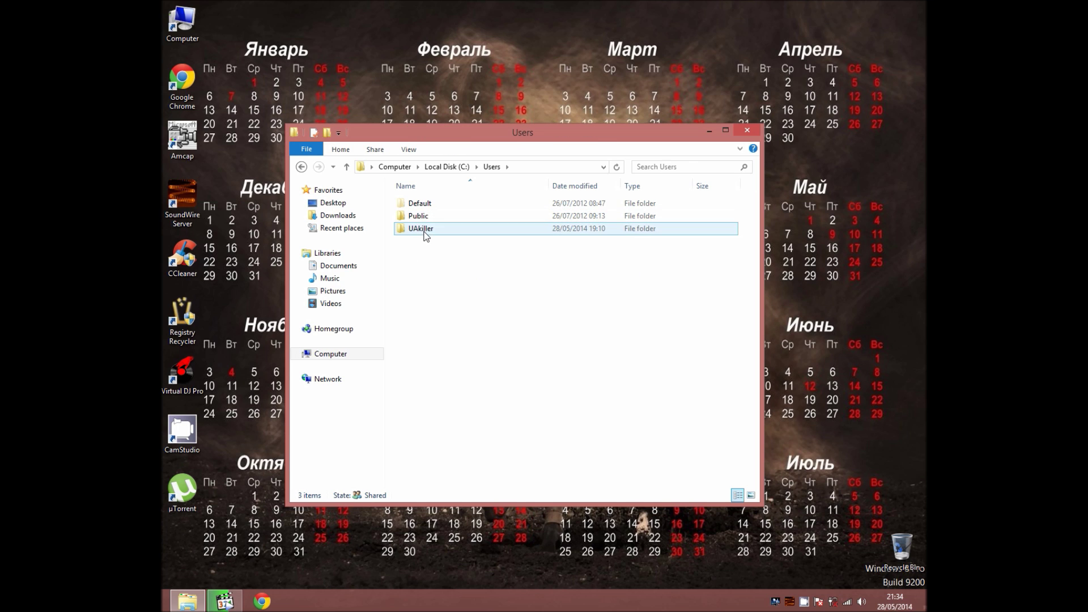
left_click(426, 235)
double_click(427, 236)
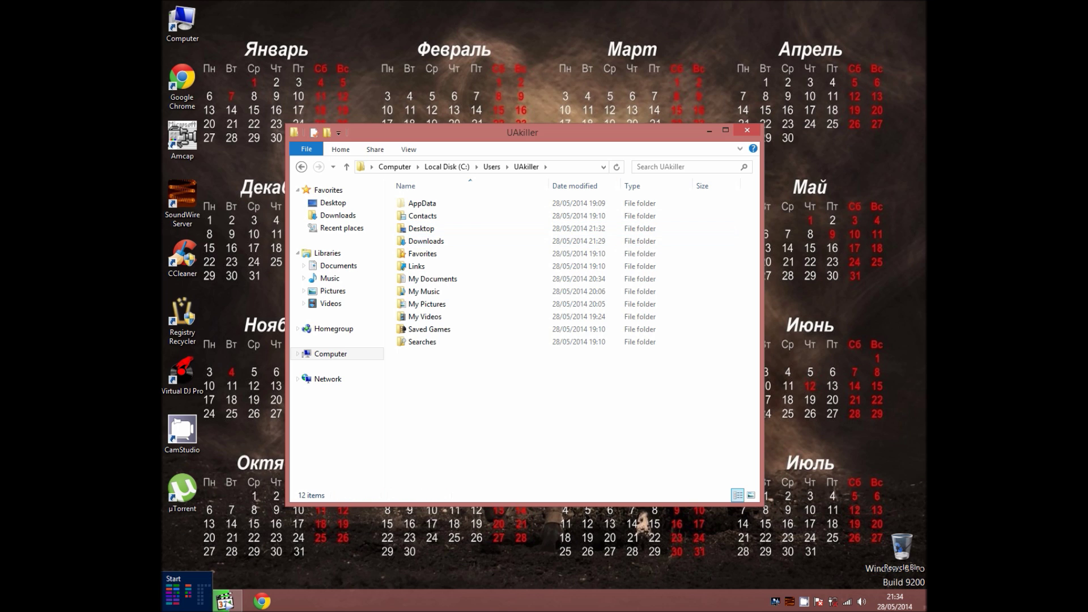
left_click(164, 610)
left_click(162, 605)
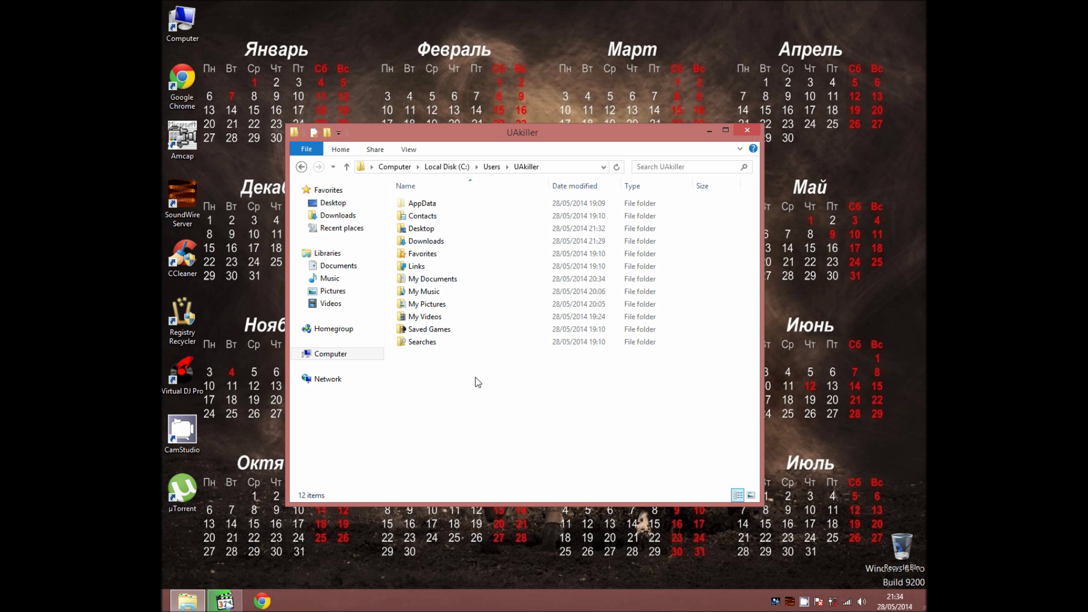
Step: Go to AppData\Local\Google\Chrome\User Data inside the user profile folder
double_click(422, 204)
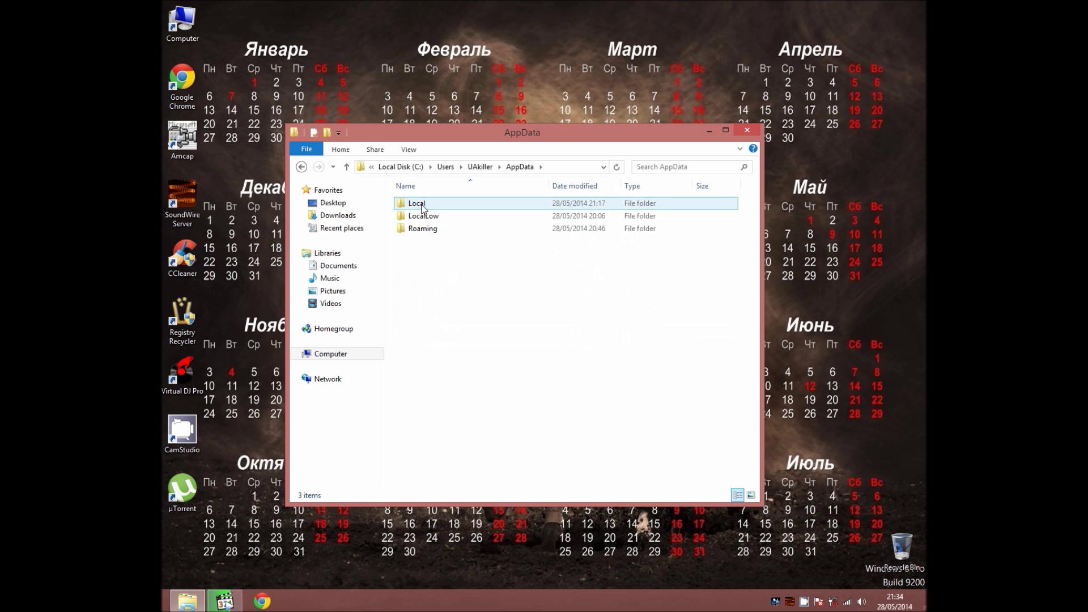
double_click(422, 204)
double_click(425, 216)
left_click(423, 205)
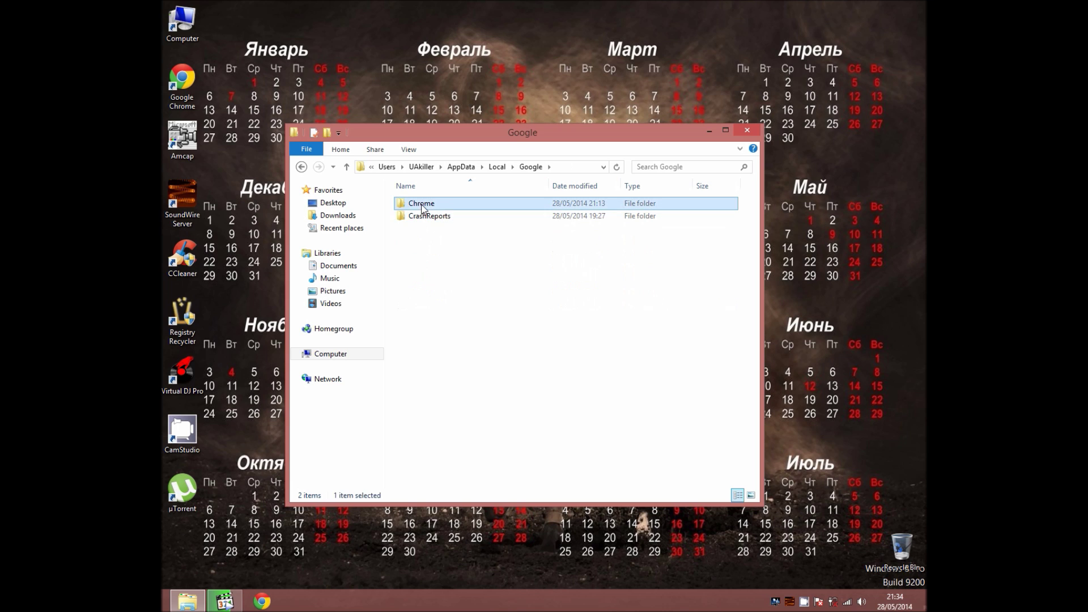
double_click(422, 205)
double_click(422, 205)
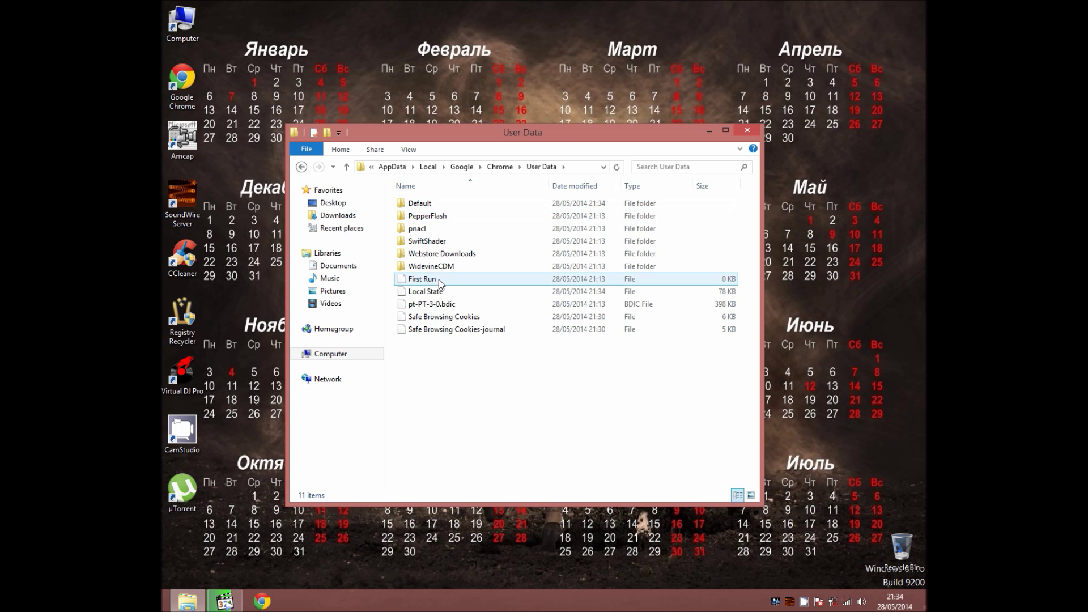
Step: Open the Local State file with Notepad, move its window out of the way and minimize the User Data folder
left_click(437, 292)
double_click(437, 292)
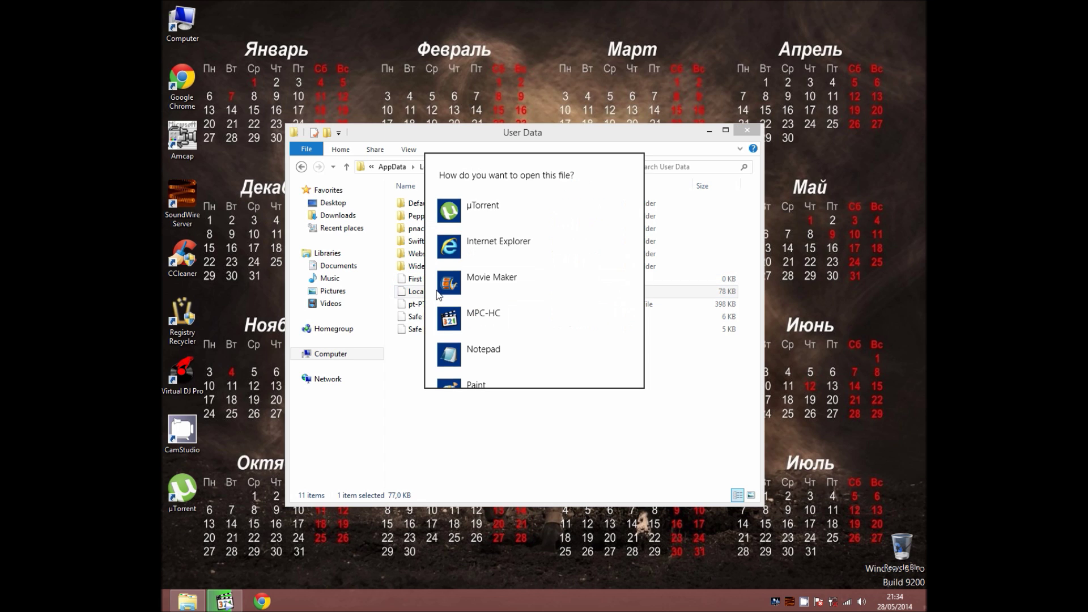
left_click(491, 348)
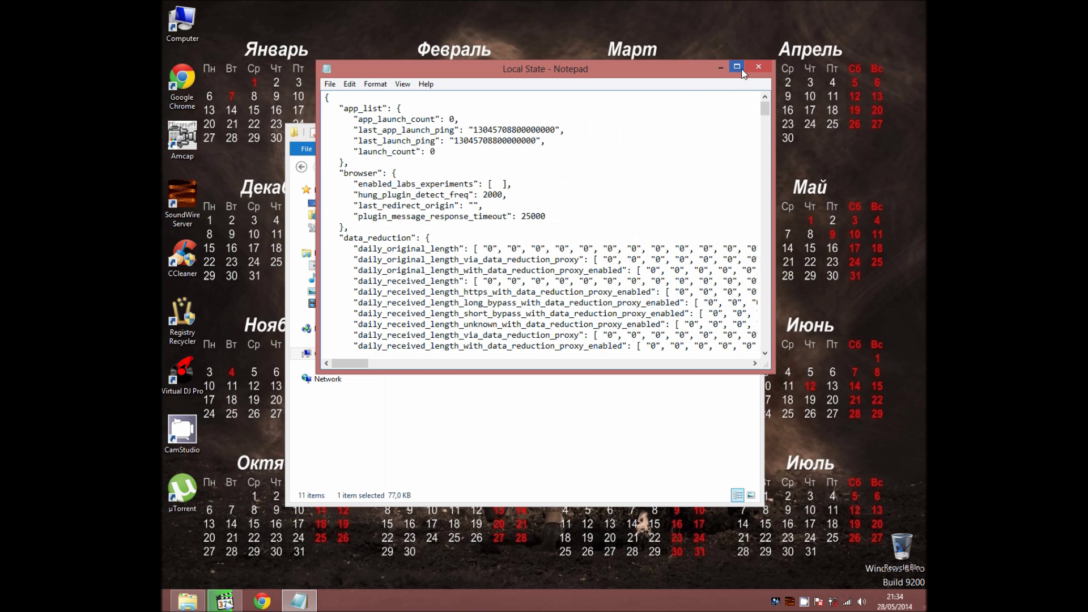
left_click_drag(694, 70, 496, 572)
left_click(713, 130)
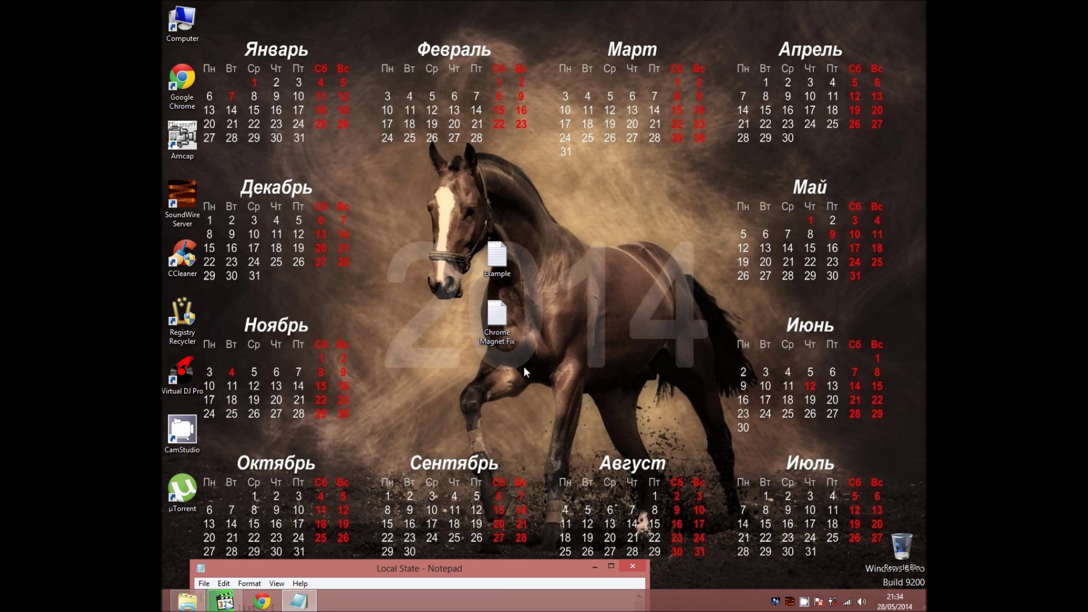
Step: Copy the text "javascript": true, from the desktop file Chrome Magnet Fix and bring the Local State window back into full view
double_click(511, 328)
double_click(510, 328)
left_click_drag(488, 104, 388, 104)
key("ctrl+c")
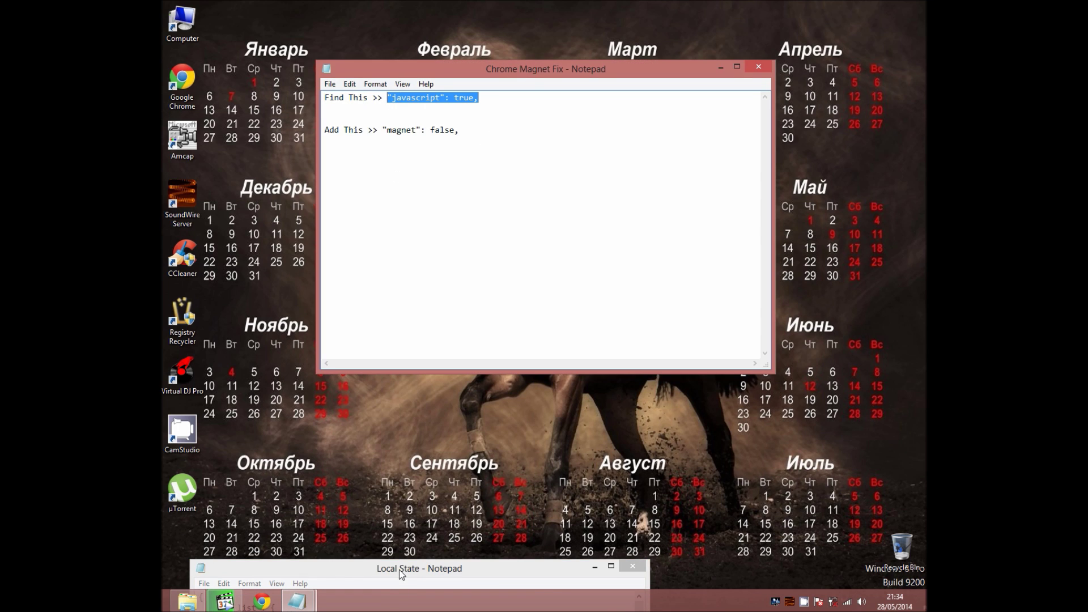
left_click_drag(406, 575, 555, 129)
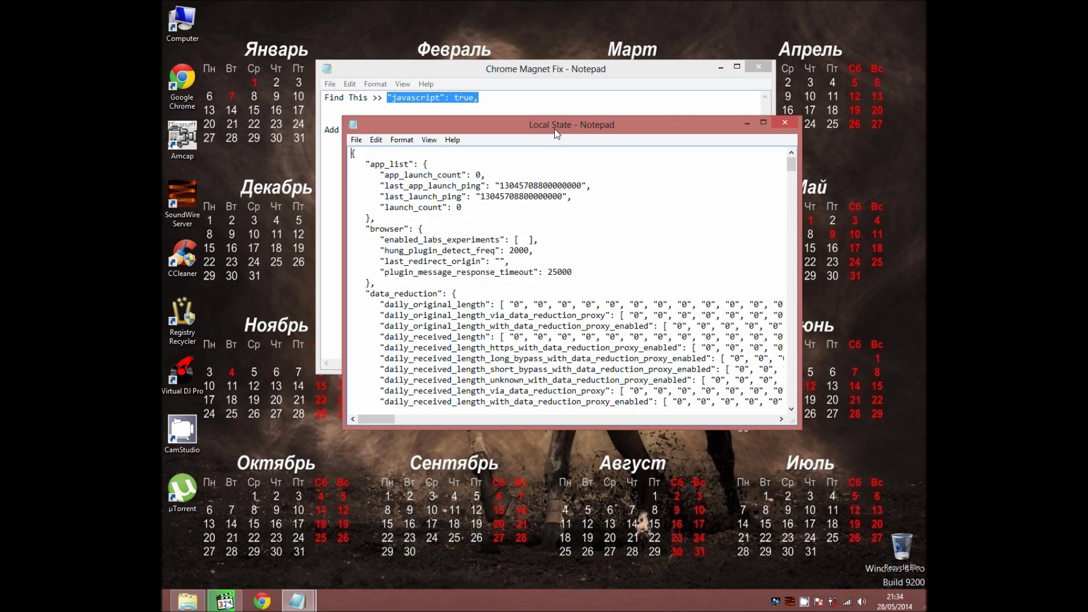
Step: Maximize the Local State window, find the text "javascript": true, in the file and close the search
left_click(765, 124)
key("ctrl+f")
left_click(401, 102)
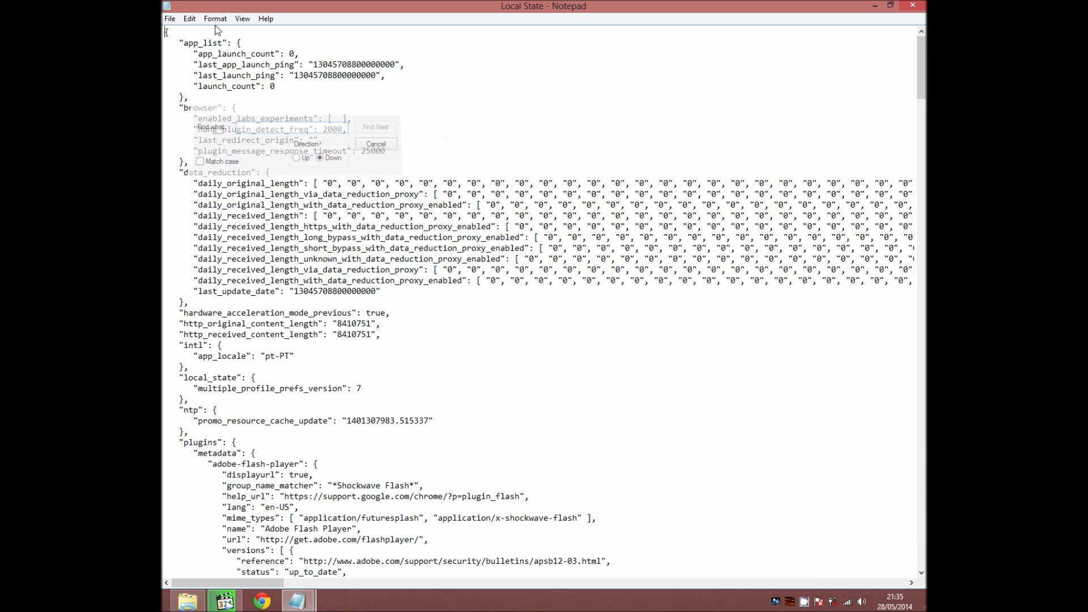
left_click(197, 22)
left_click(232, 107)
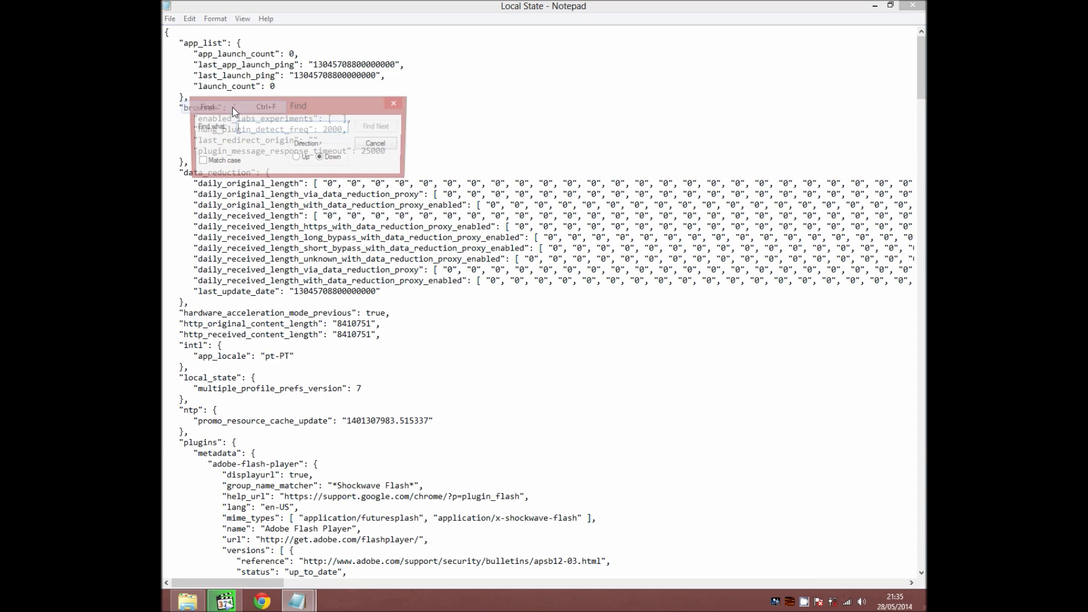
key("ctrl+v")
left_click_drag(287, 130, 234, 128)
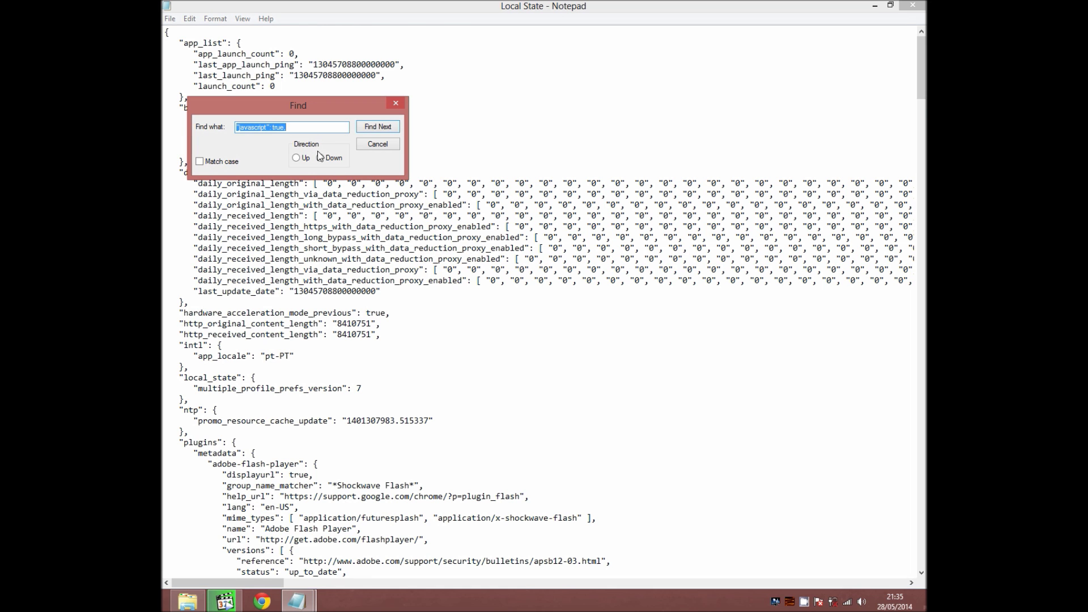
left_click(373, 131)
left_click(378, 145)
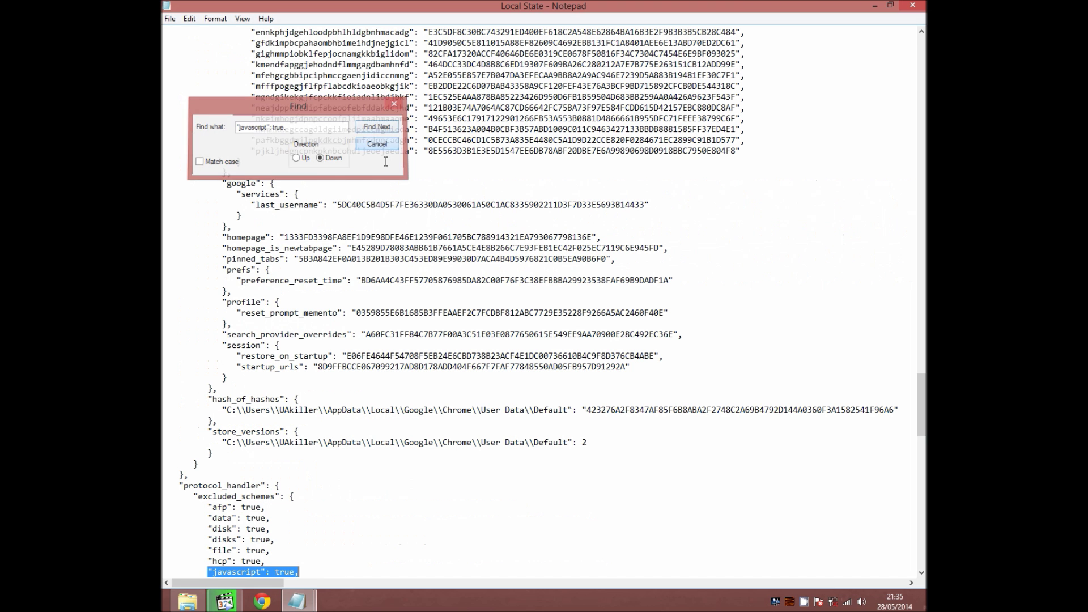
Step: Insert an empty line directly below "javascript": true, in the excluded_schemes section of Local State
scroll(414, 288, "down", 5)
scroll(420, 272, "down", 4)
left_click_drag(339, 277, 171, 276)
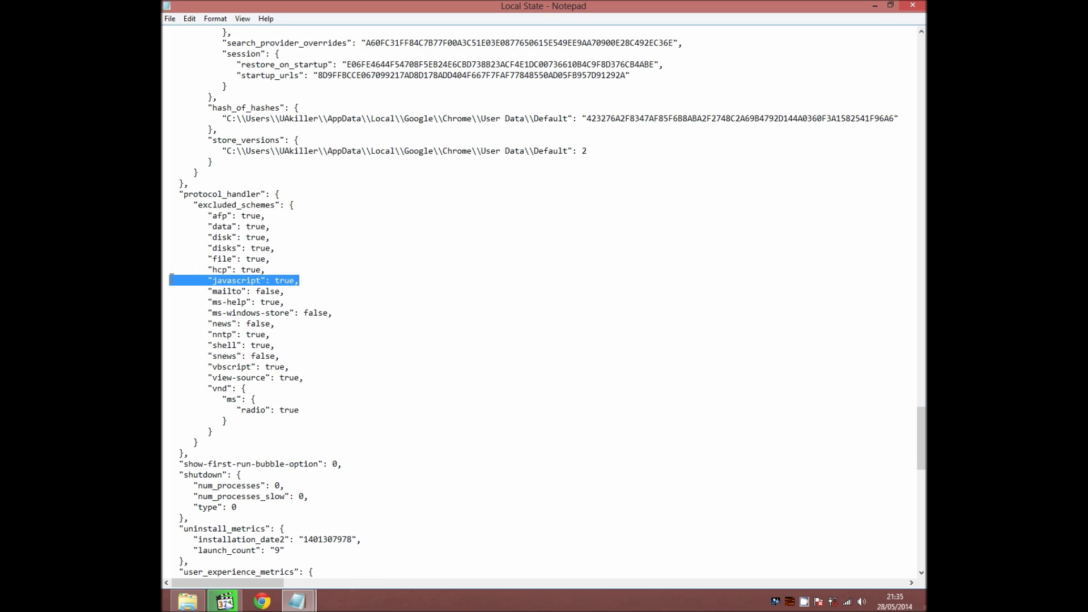
left_click_drag(221, 215, 273, 270)
left_click(305, 270)
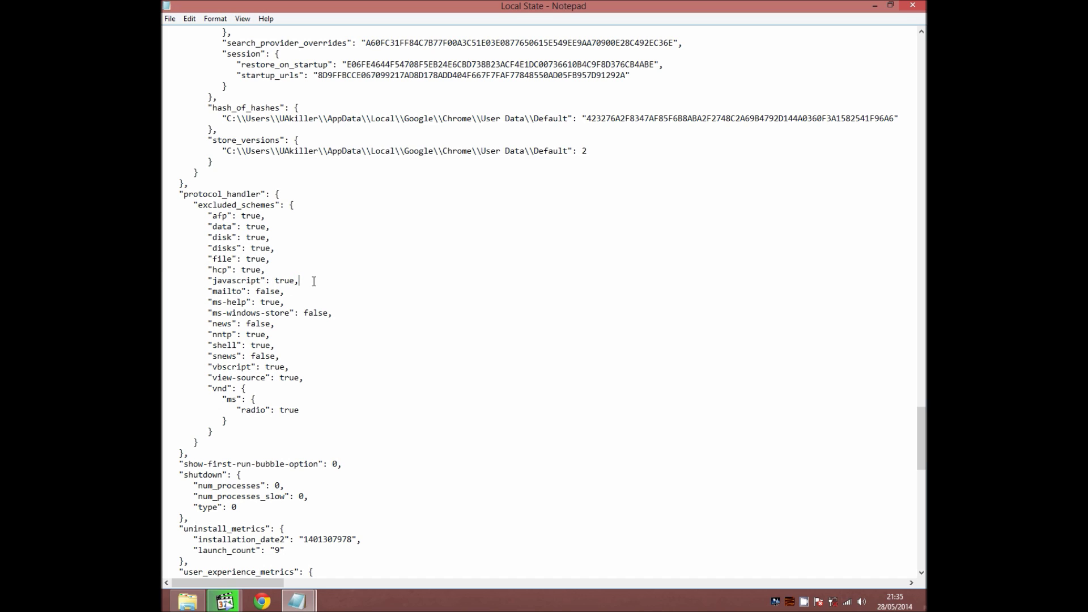
key("Return")
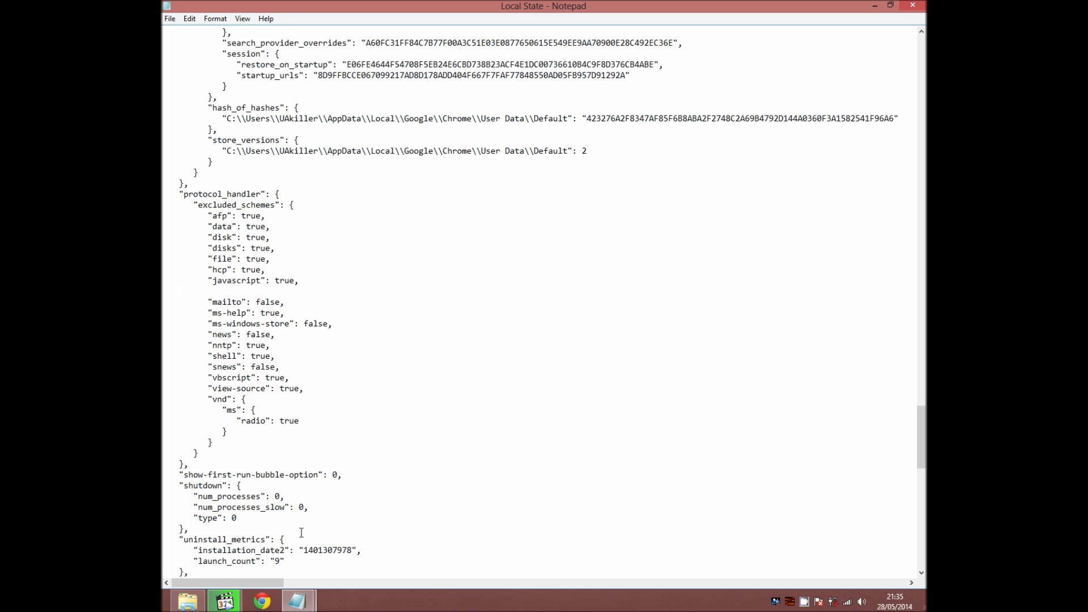
Step: Copy "magnet": false, from the Chrome Magnet Fix note, minimize the note and paste the entry on the empty line in Local State
mouse_move(298, 601)
left_click(348, 539)
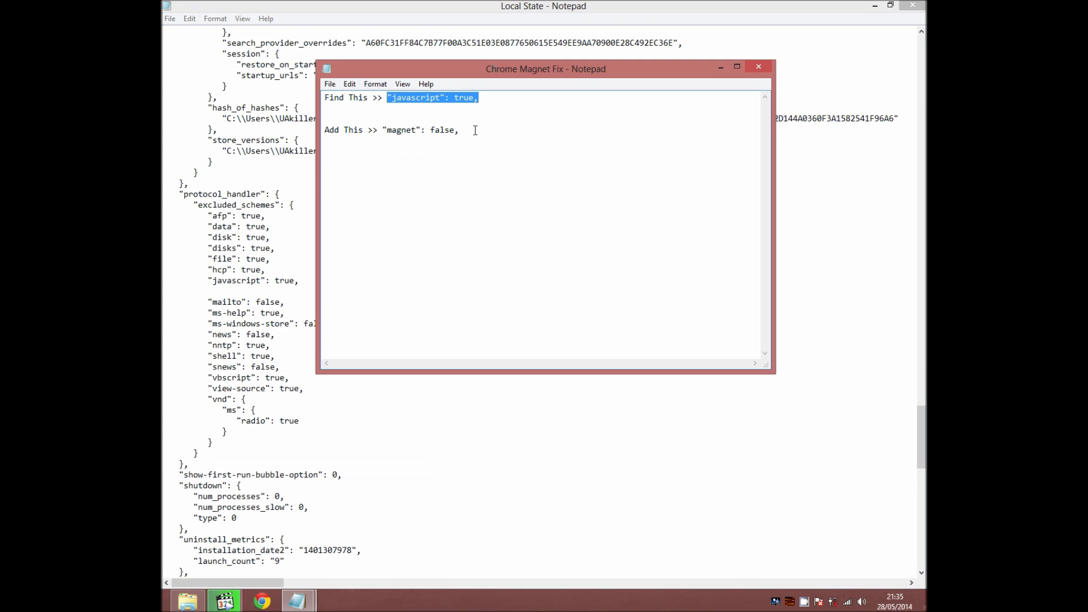
left_click_drag(475, 130, 385, 136)
key("ctrl+c")
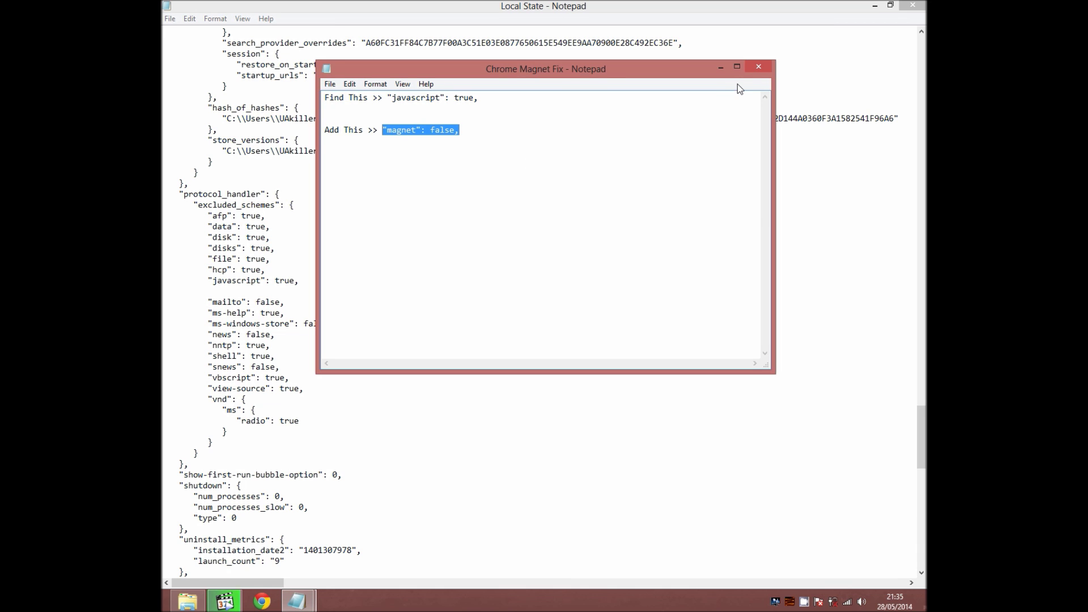
left_click(720, 67)
scroll(508, 304, "down", 2)
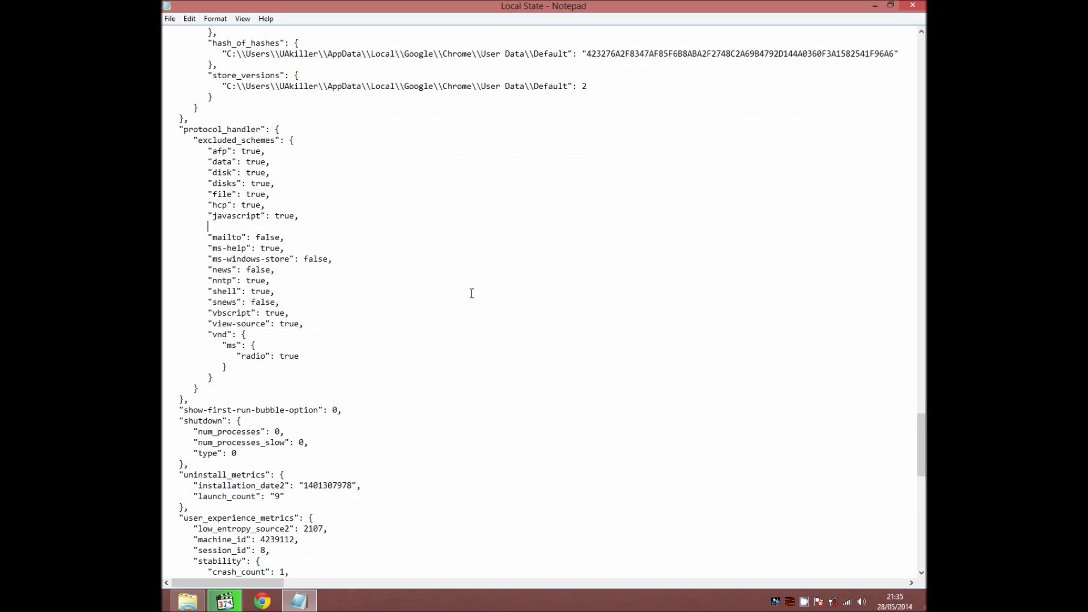
key("ctrl+v")
Step: Check the "magnet": false, line against the neighbouring excluded_schemes entries for alignment and punctuation
left_click_drag(208, 210, 300, 226)
left_click(209, 218)
left_click(300, 225)
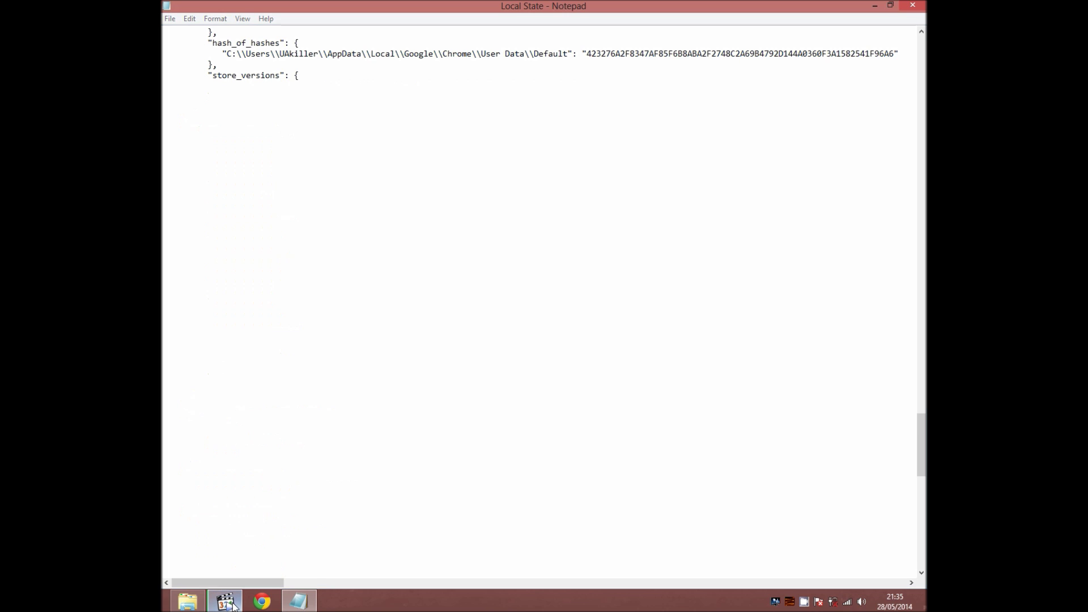
left_click(233, 606)
left_click(476, 321)
left_click(586, 233)
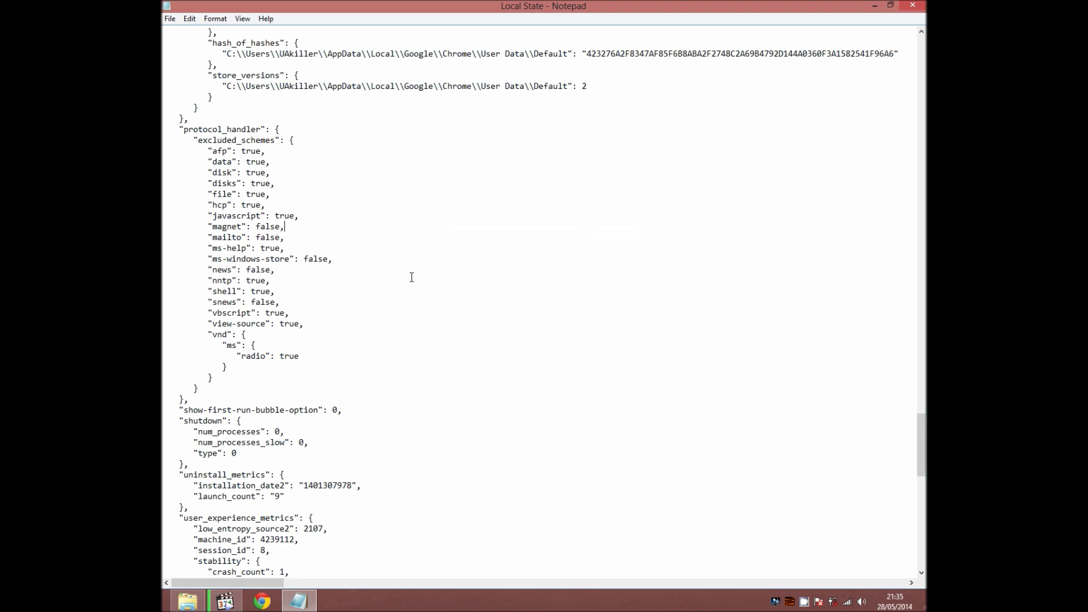
left_click_drag(293, 227, 221, 151)
left_click(247, 206)
left_click_drag(241, 227, 276, 227)
left_click(288, 227)
left_click(285, 227)
Step: Save the Local State file and close it
left_click(184, 20)
mouse_move(167, 20)
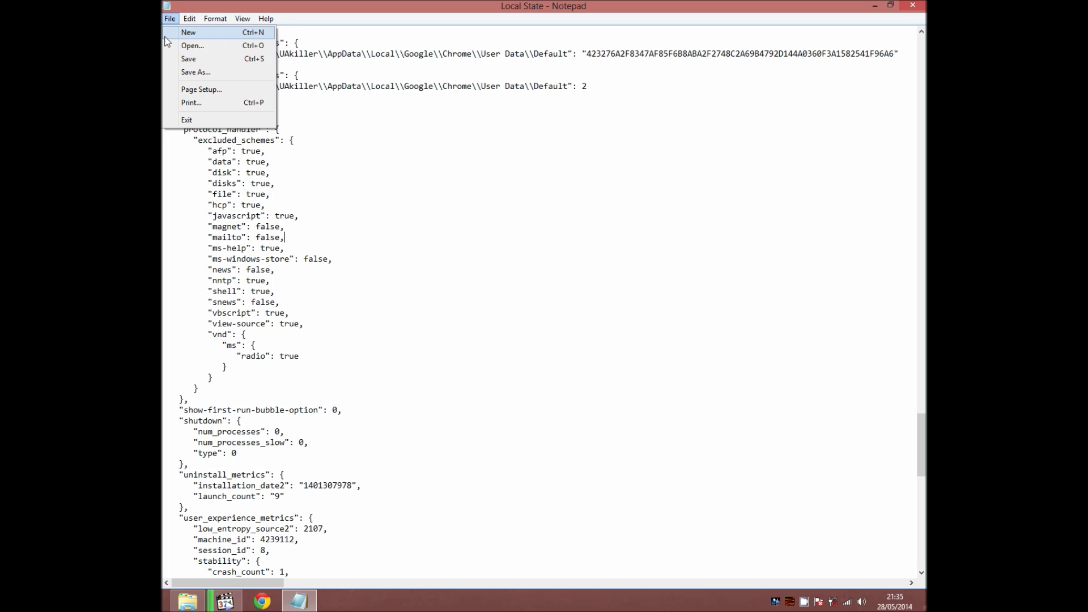
left_click(202, 59)
left_click(909, 7)
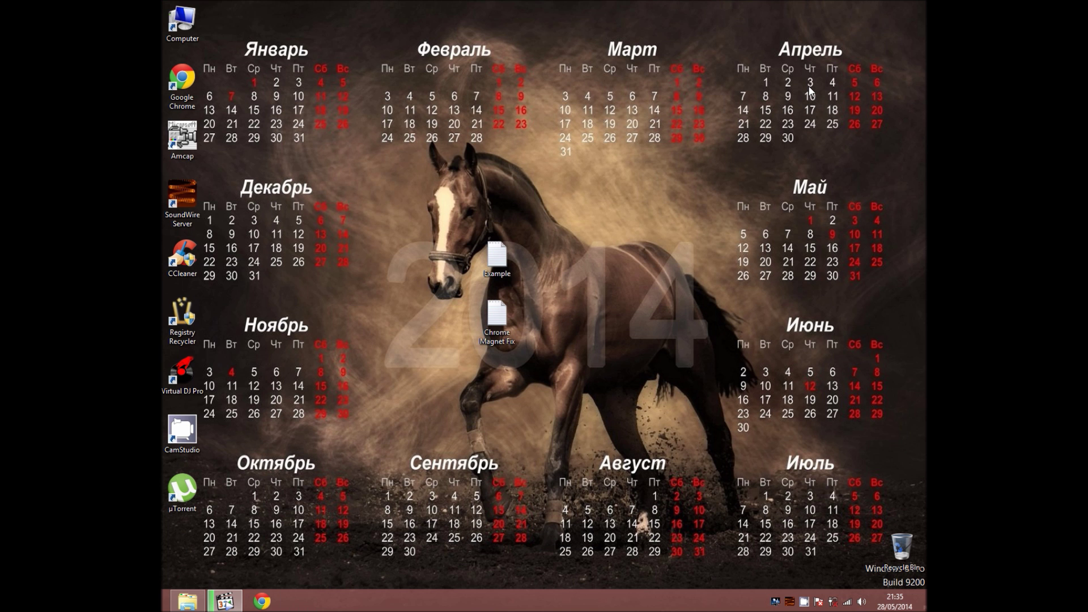
Step: Refresh the desktop, copy the torrent page URL from the desktop file Example and close the file
right_click(385, 264)
left_click(406, 299)
double_click(497, 256)
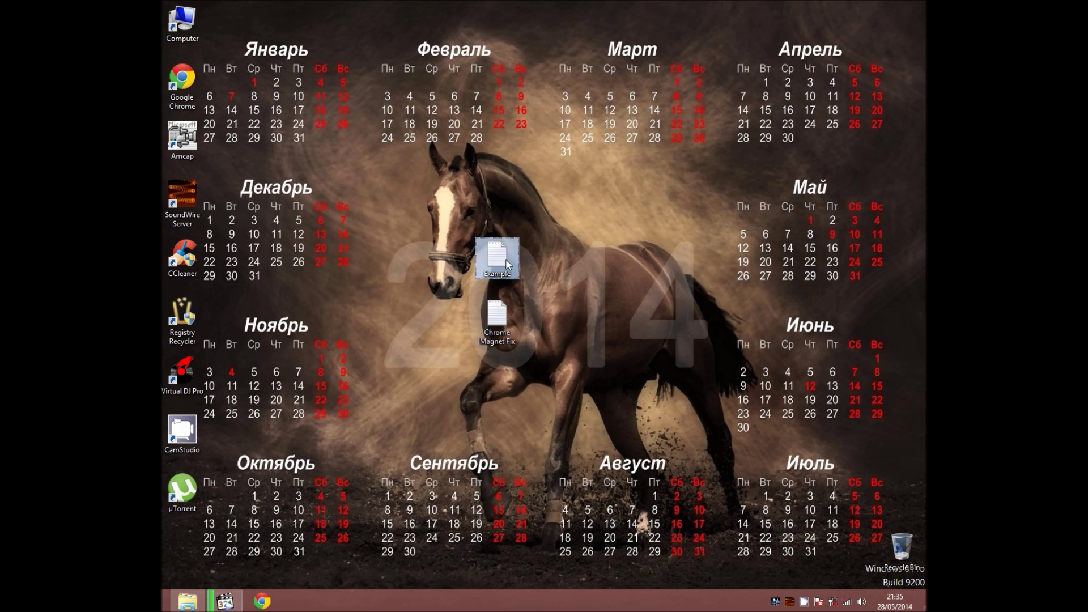
left_click_drag(781, 156, 250, 161)
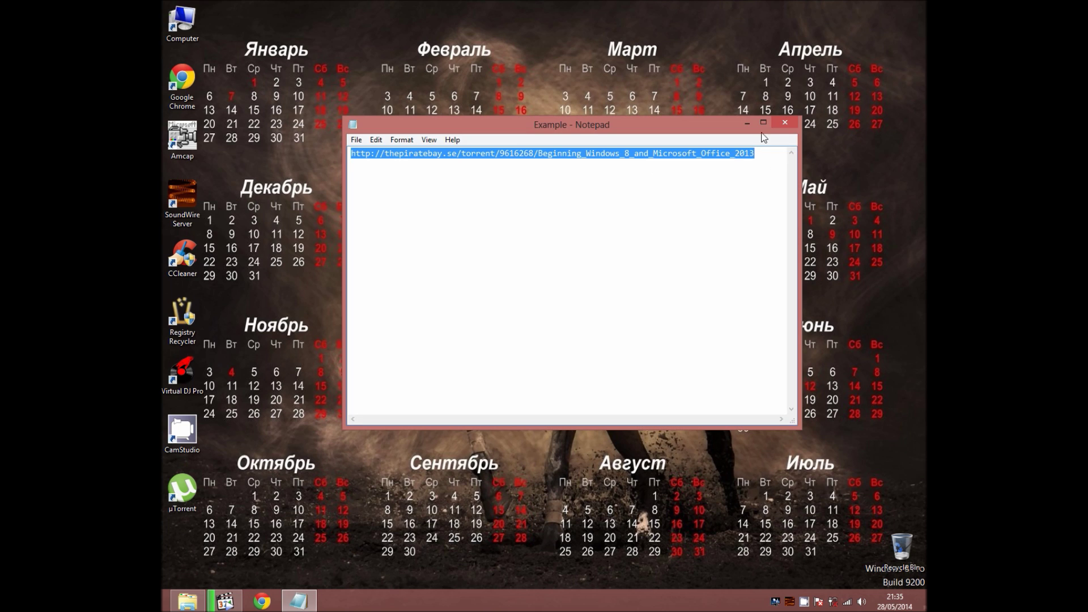
left_click(785, 122)
left_click(347, 499)
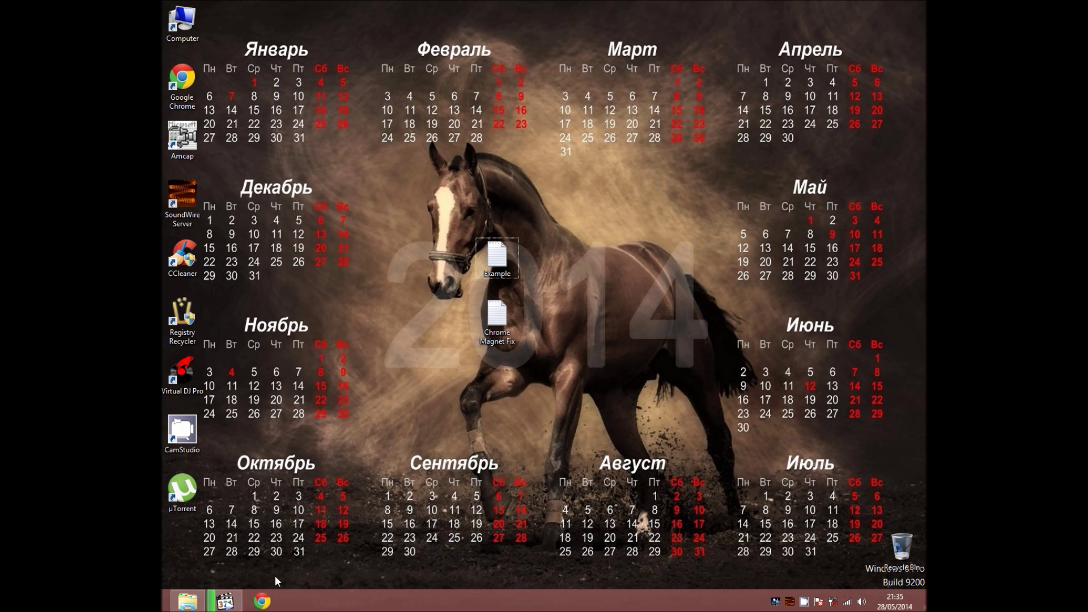
Step: Show the hidden items option for the User Data folder, close the folder and select the Example and Chrome Magnet Fix files
left_click(191, 604)
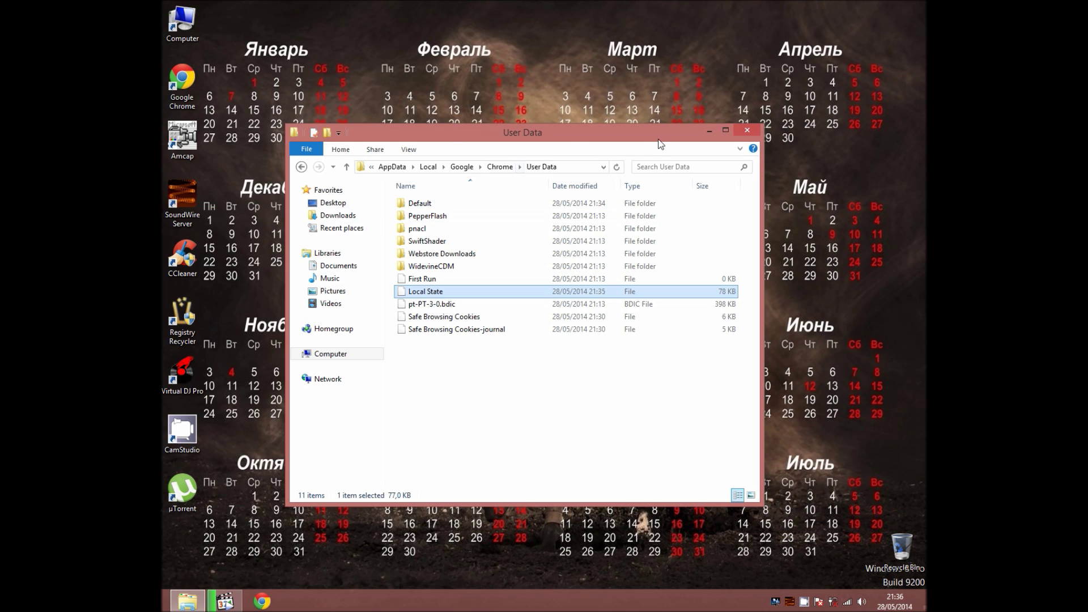
left_click(409, 149)
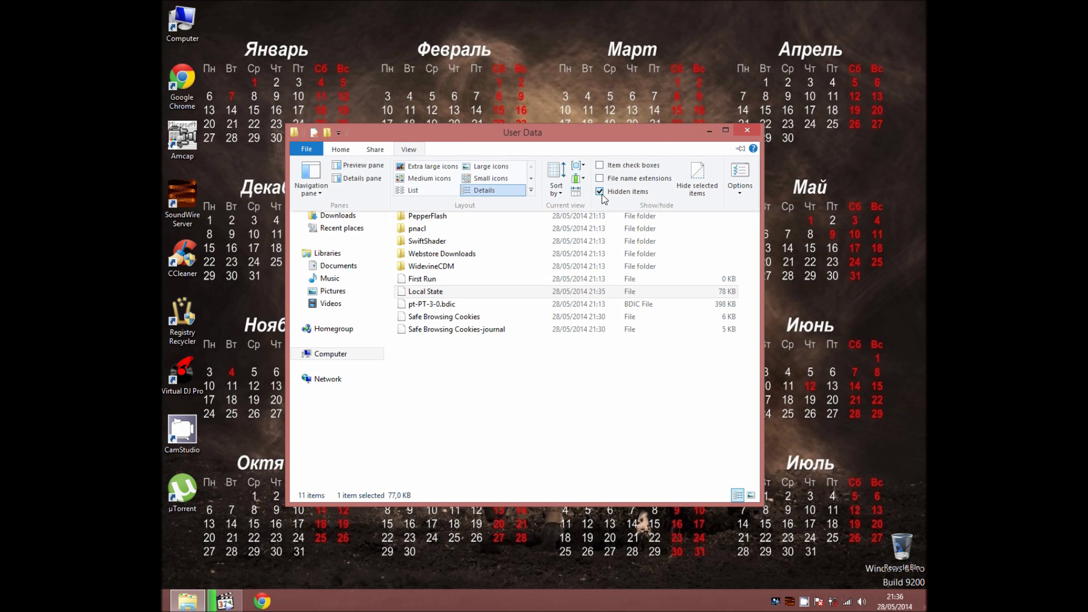
left_click(621, 229)
left_click(748, 132)
left_click_drag(632, 132, 417, 391)
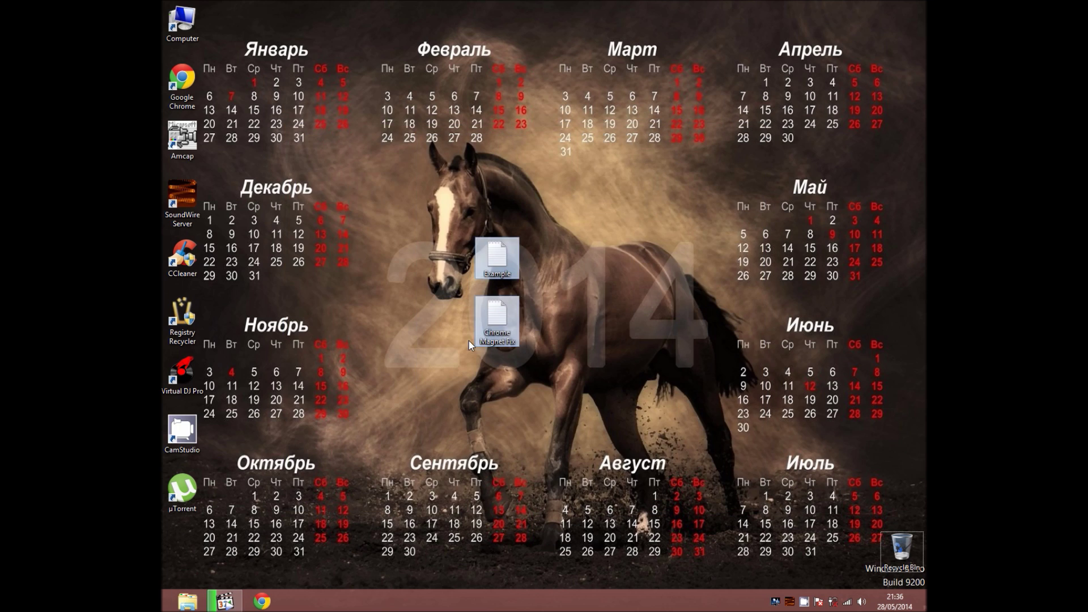
Step: Test the magnet link of Beginning Windows 8 and Microsoft Office 2013 in Chrome, cancel adding the torrent and close µTorrent and Chrome
left_click(262, 601)
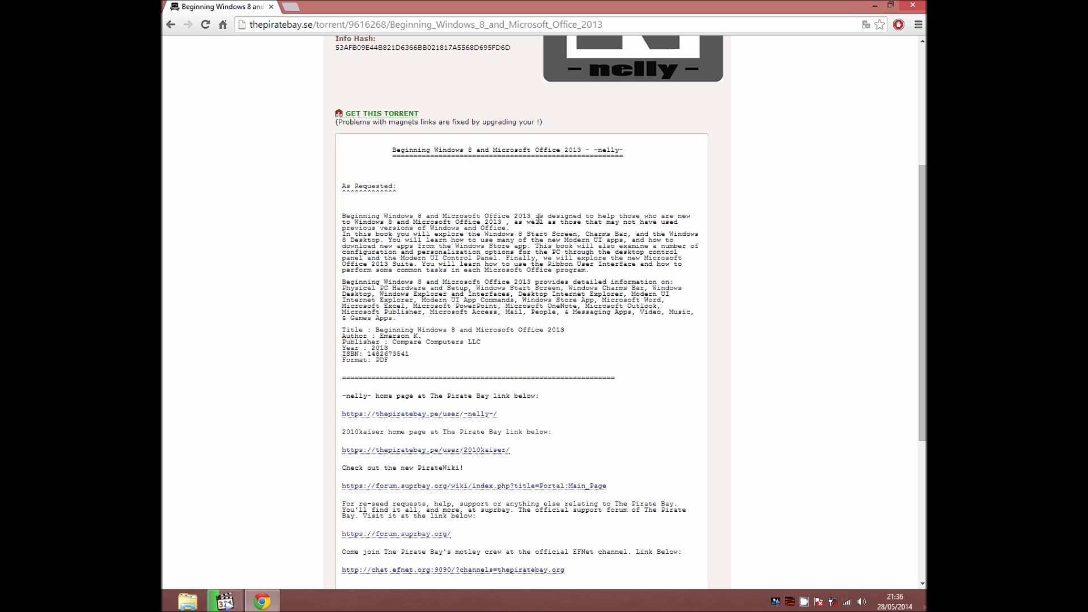
left_click(376, 114)
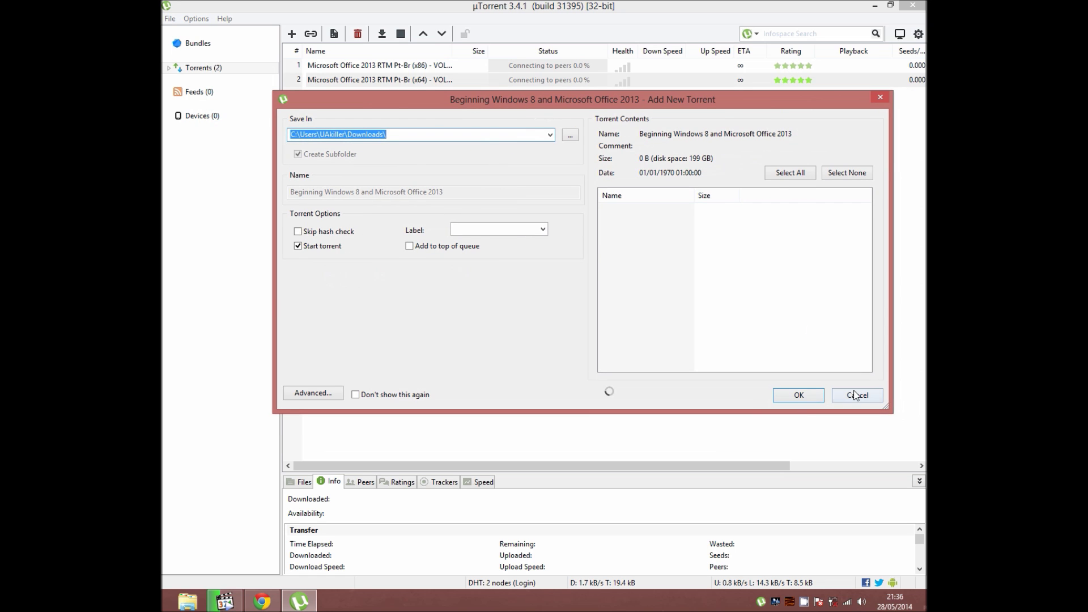
left_click(856, 395)
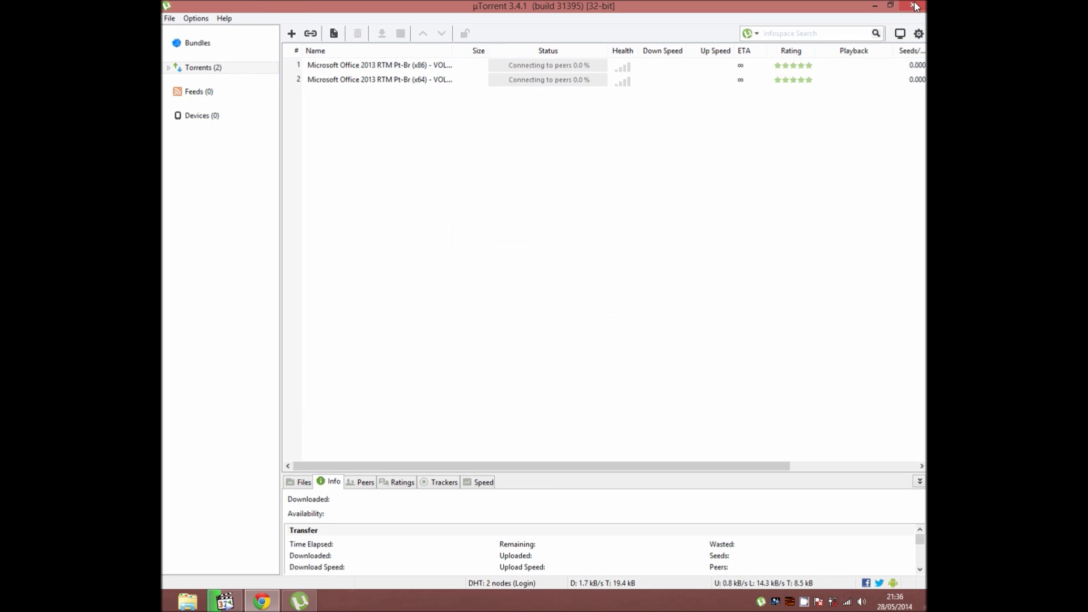
left_click(914, 4)
right_click(506, 275)
left_click(907, 8)
right_click(489, 268)
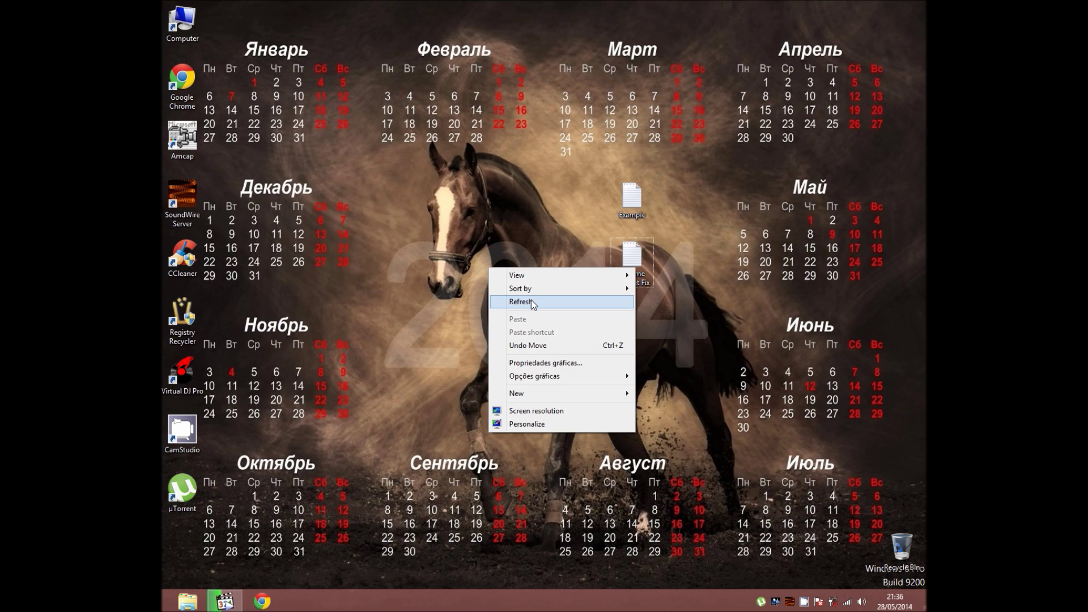
left_click(532, 301)
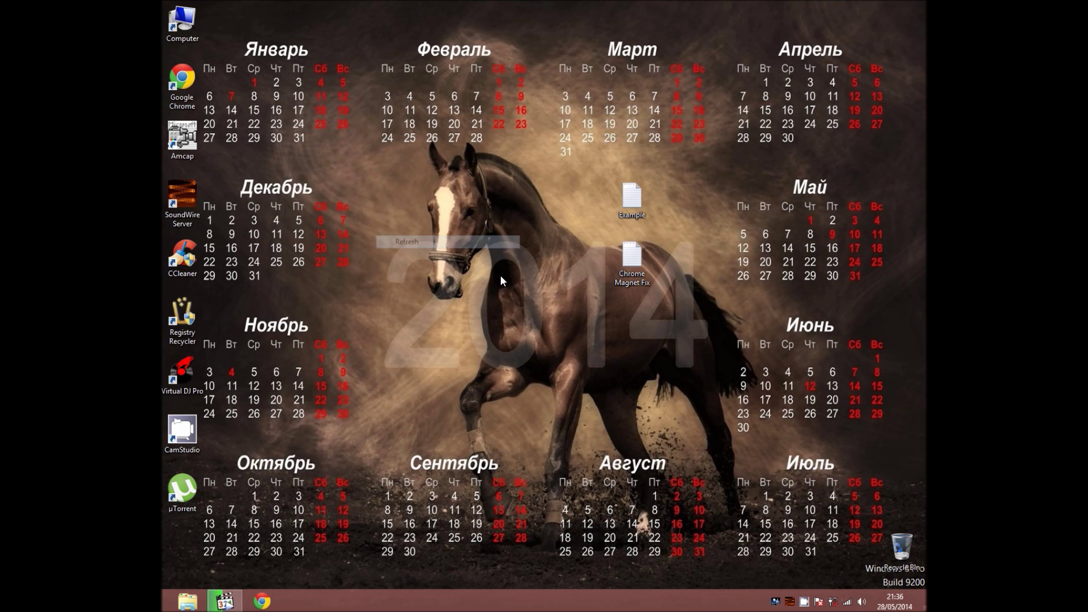
left_click(264, 603)
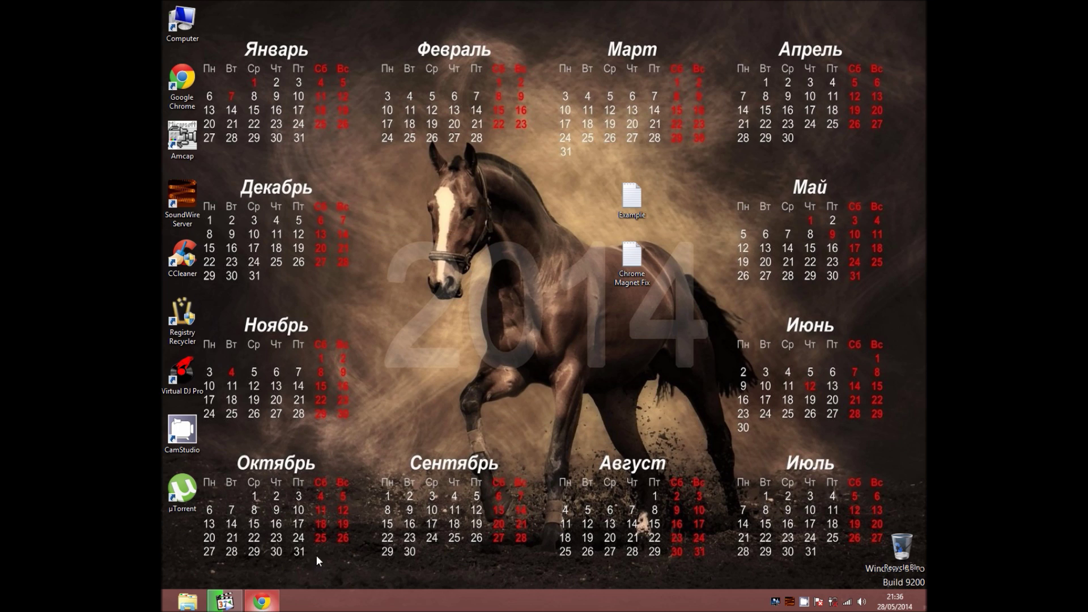
left_click(915, 5)
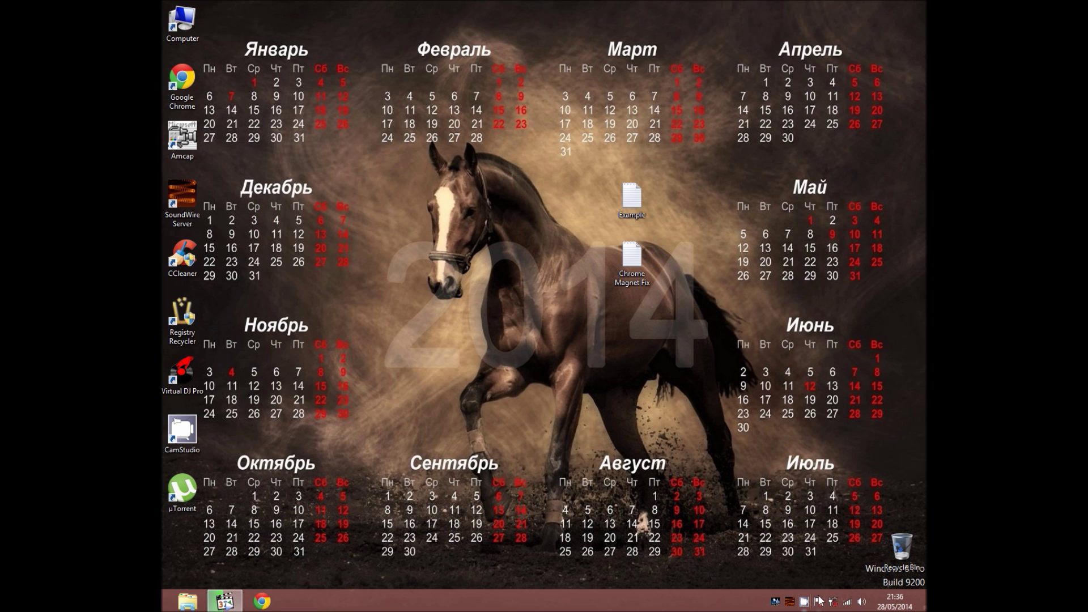
left_click(806, 602)
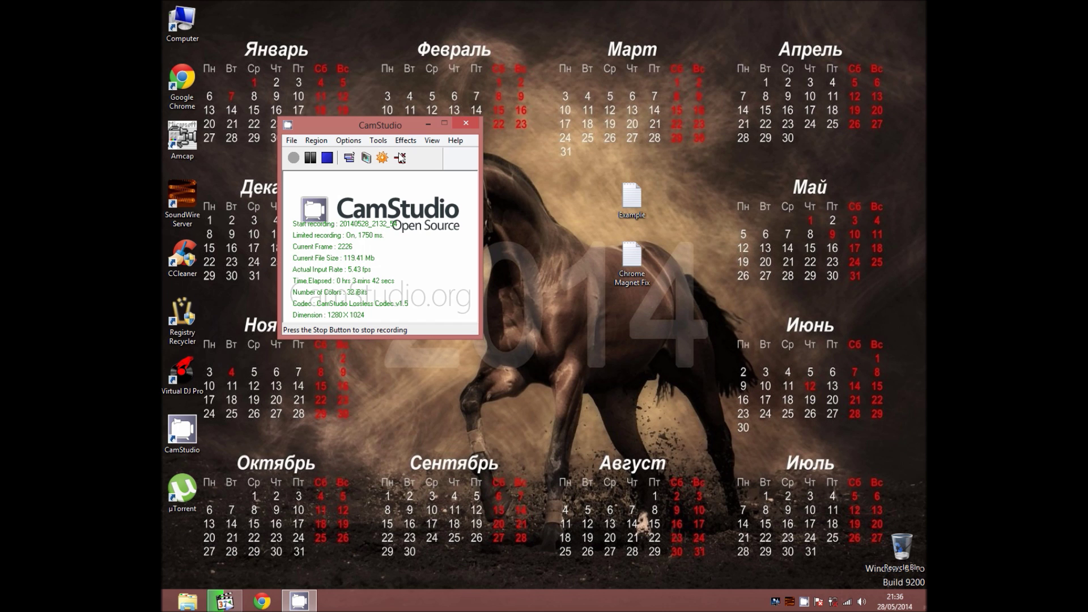
left_click_drag(388, 129, 467, 211)
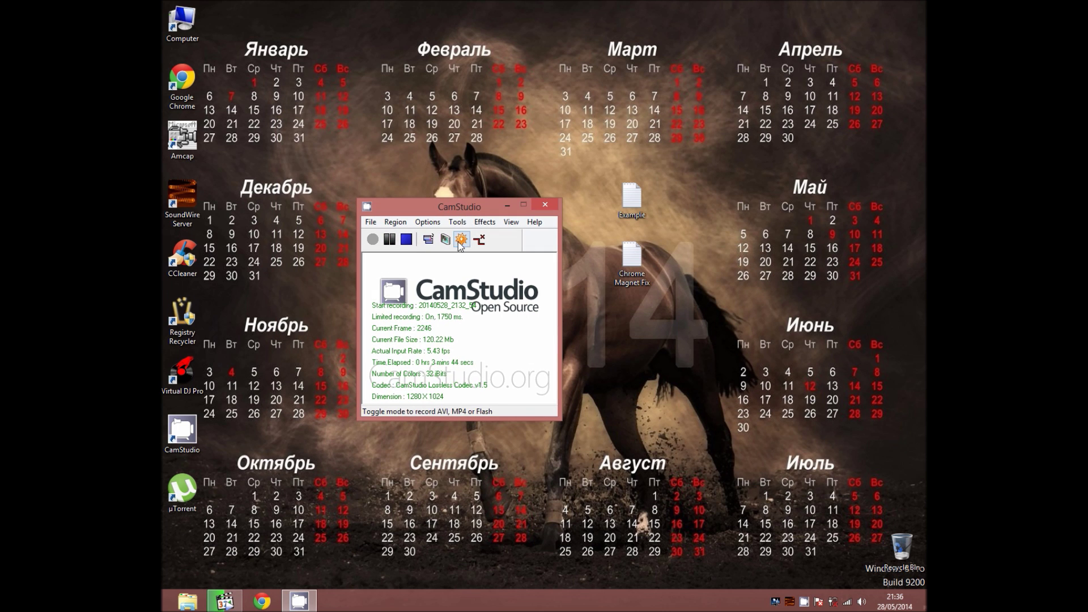